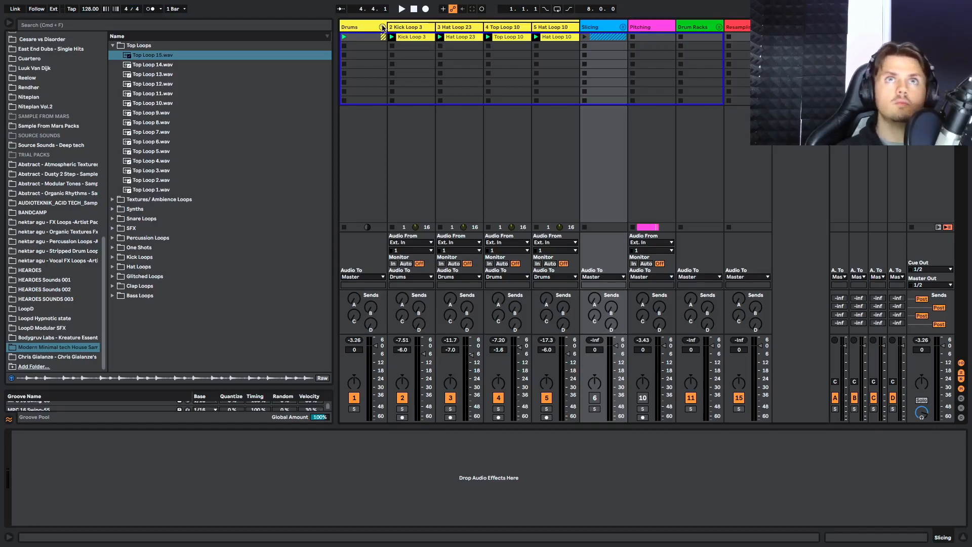
- Fold the Drums group, unfold the Slicing group and display the device chain of Slicing track 1
click(382, 27)
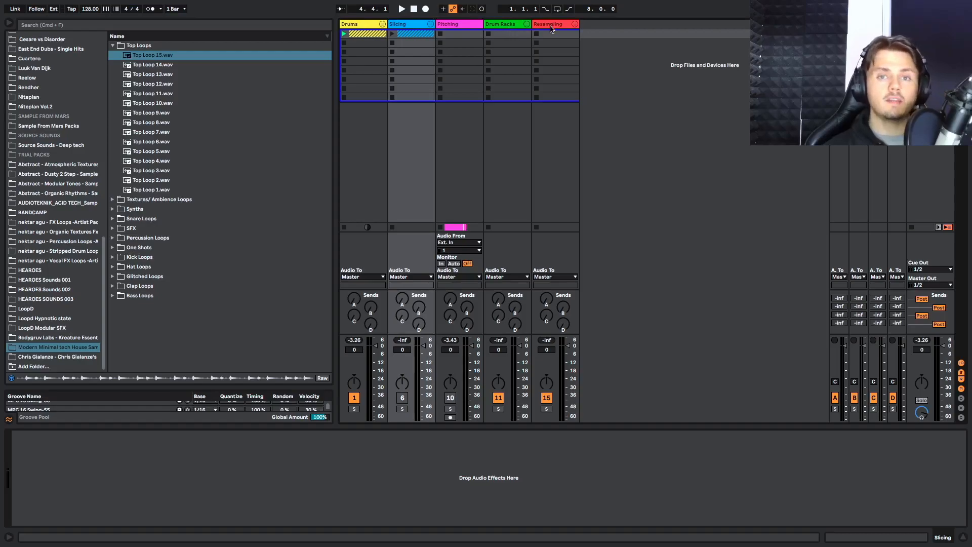
click(430, 25)
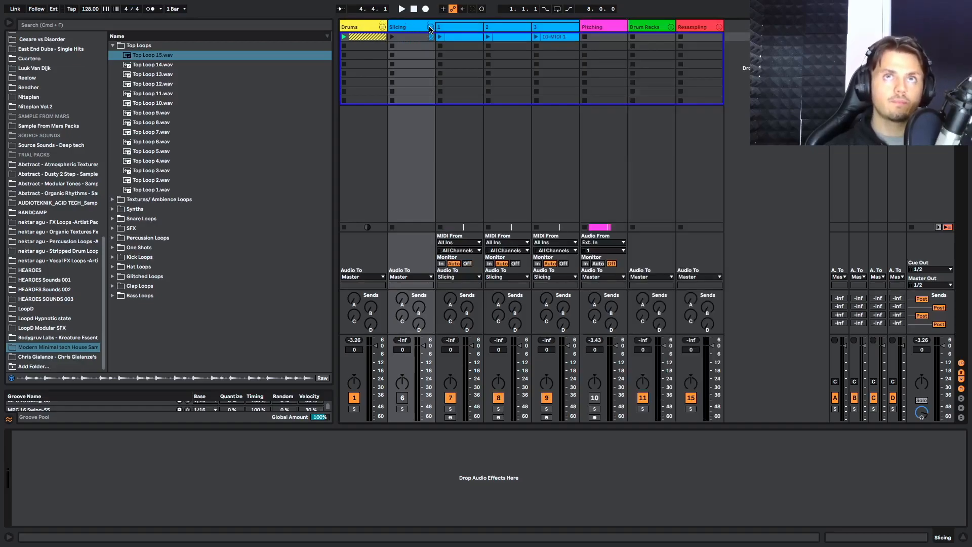
click(473, 29)
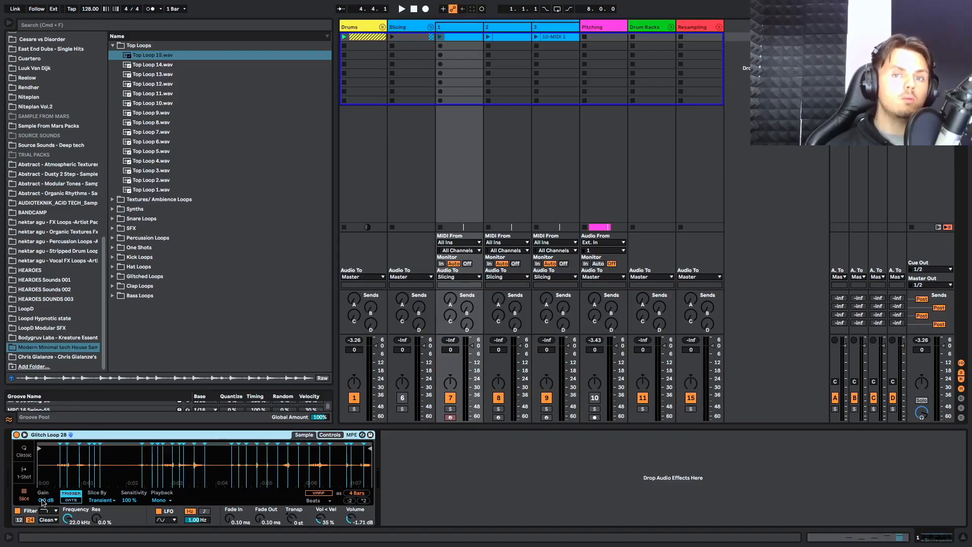
- Launch the first clips of Slicing tracks 1 and 2, and solo the Slicing group
click(439, 37)
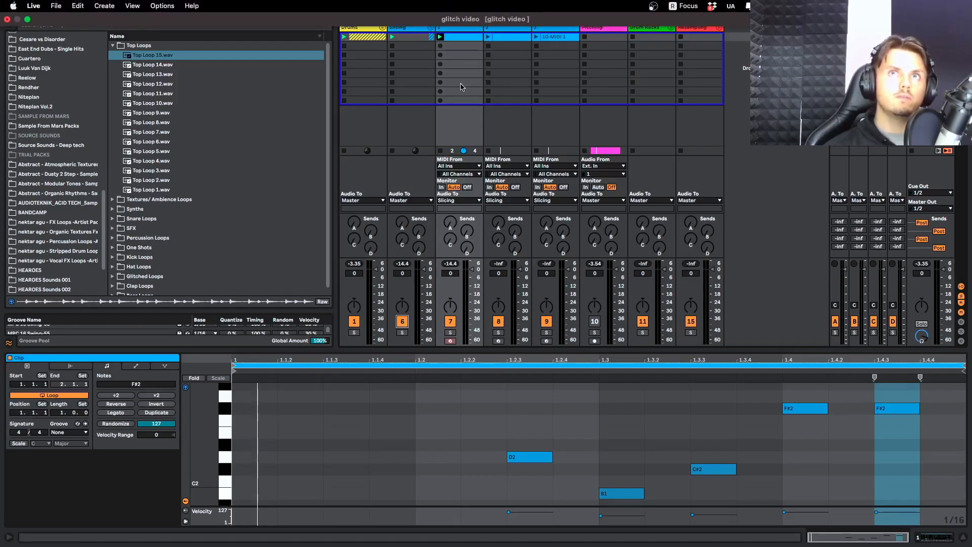
click(488, 39)
click(488, 38)
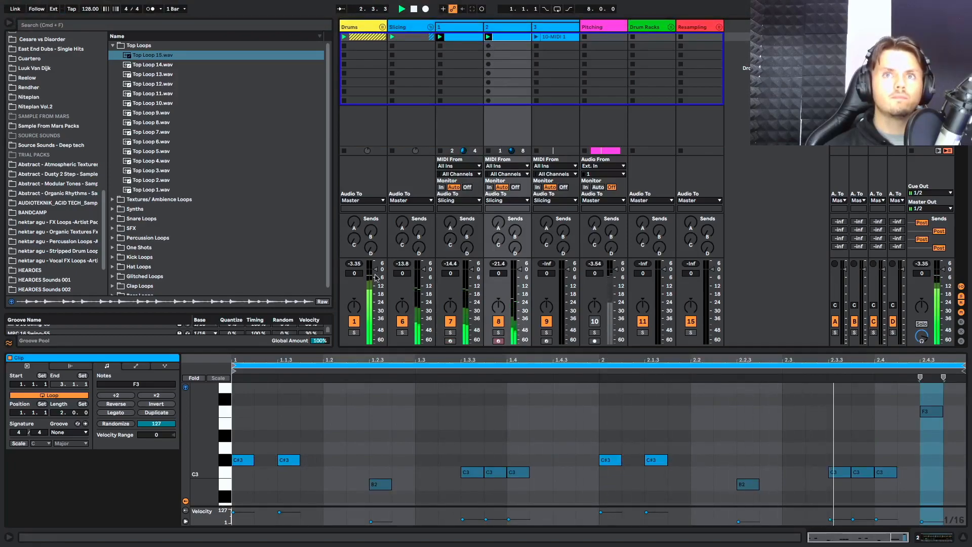
click(402, 332)
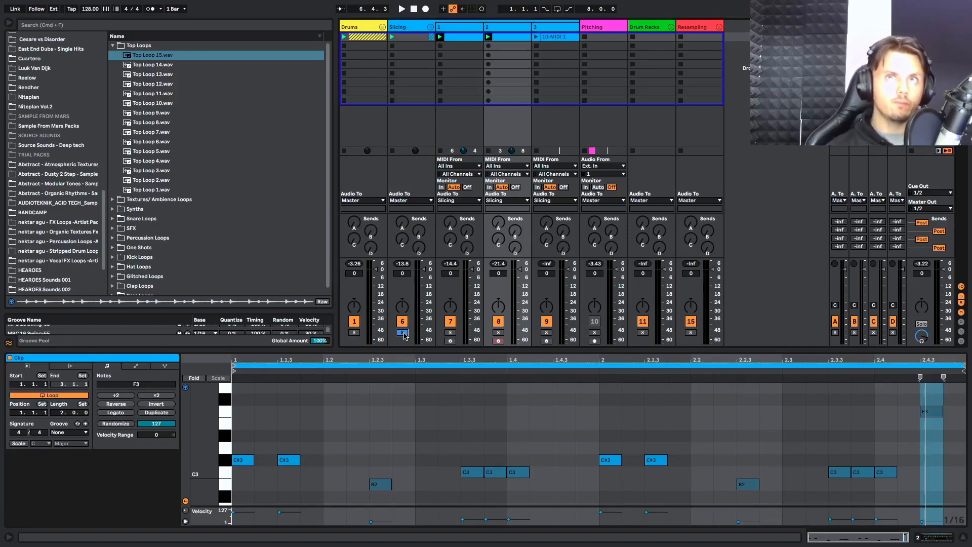
- Display the device chain of Slicing track 3 and switch on its STING! pattern generator
click(554, 30)
double_click(554, 31)
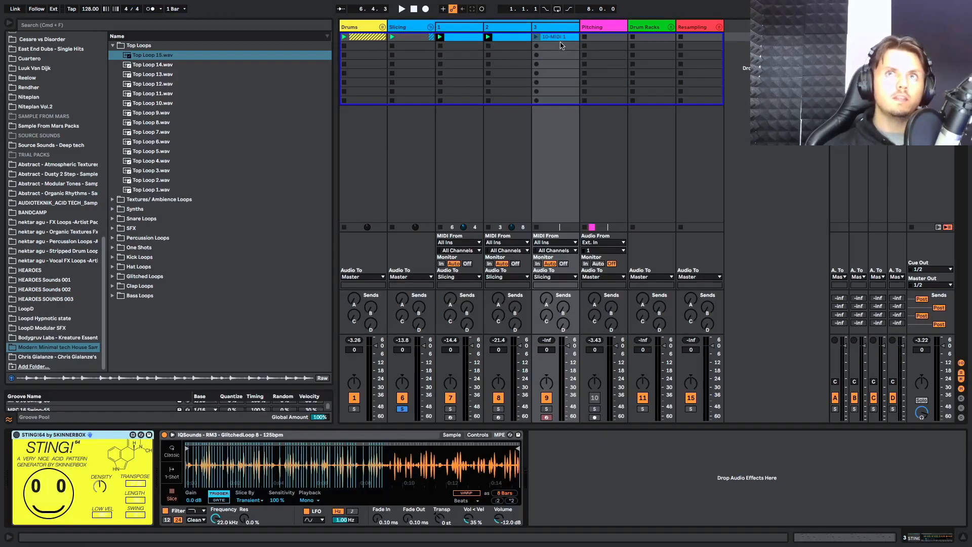
click(563, 40)
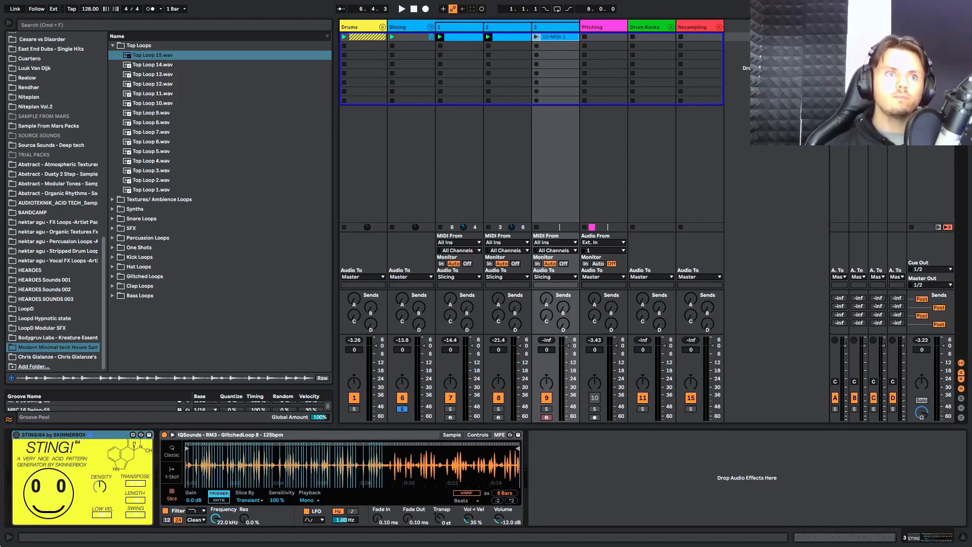
click(16, 437)
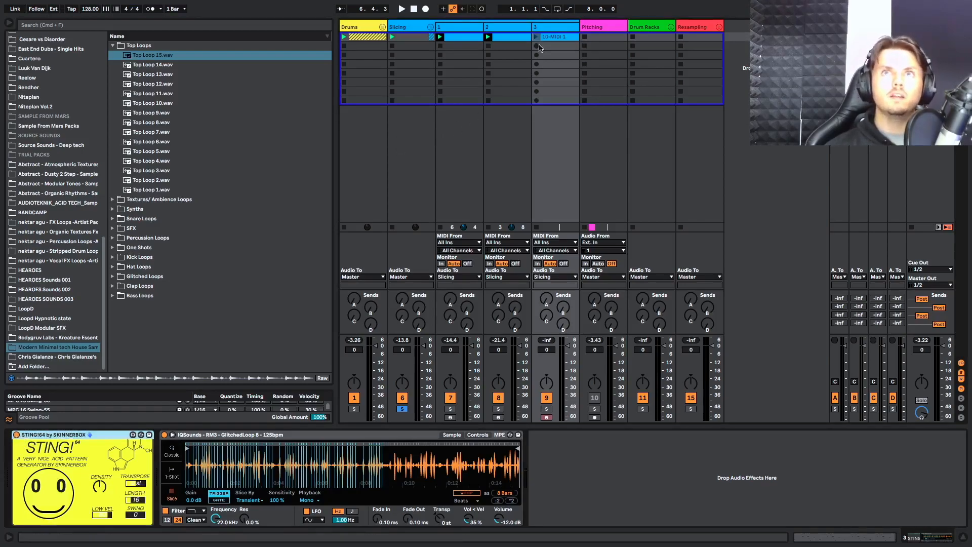
- Move track 3's MIDI clip to the third slot, solo the track and generate a new STING! pattern during playback
drag(545, 39, 538, 58)
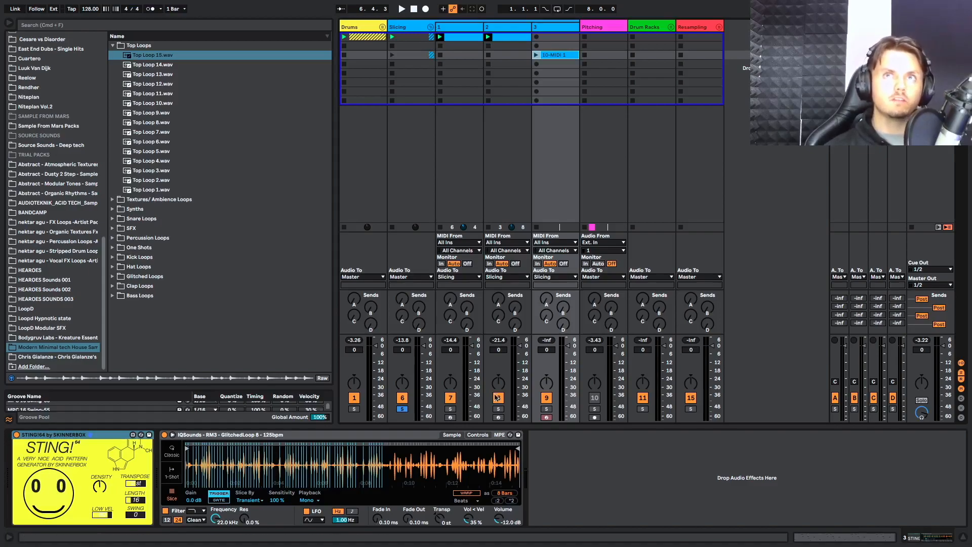
click(546, 409)
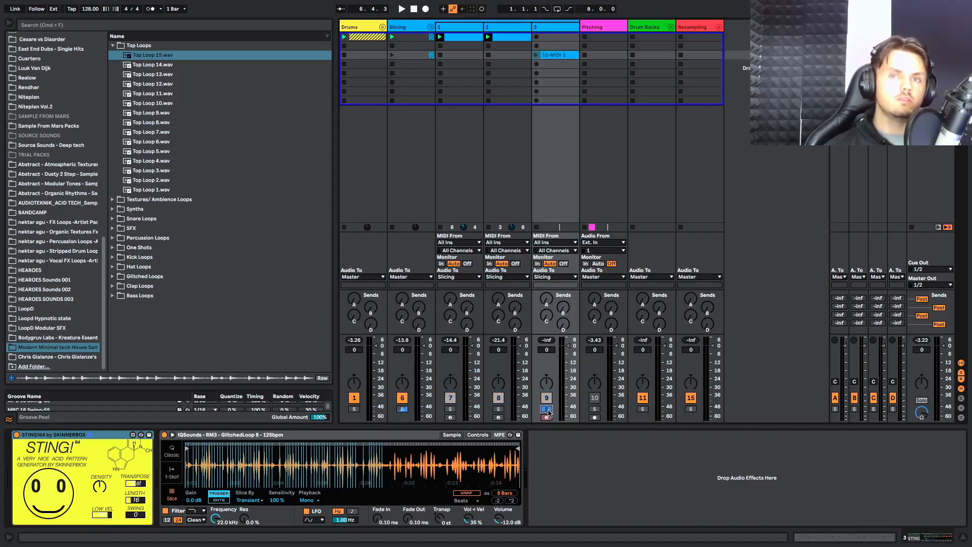
key(space)
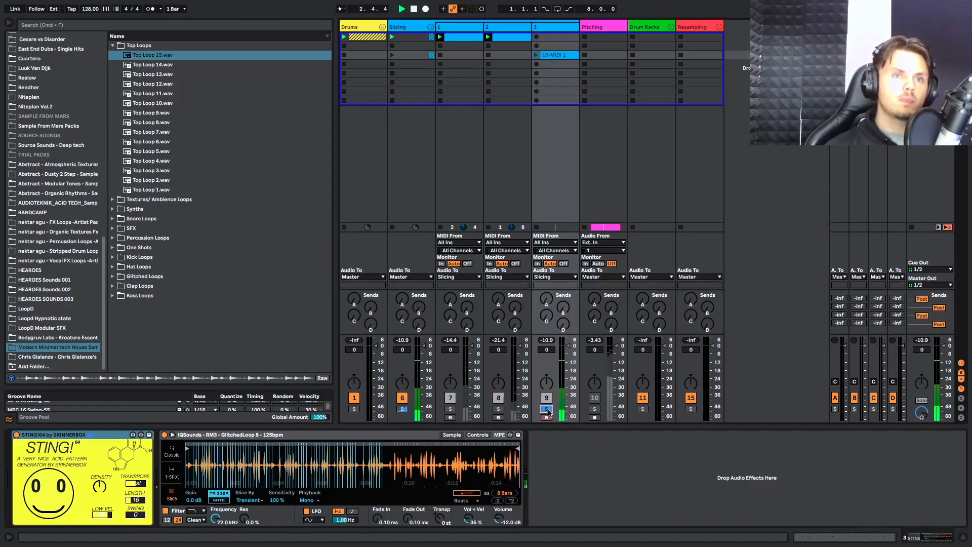
click(42, 502)
key(space)
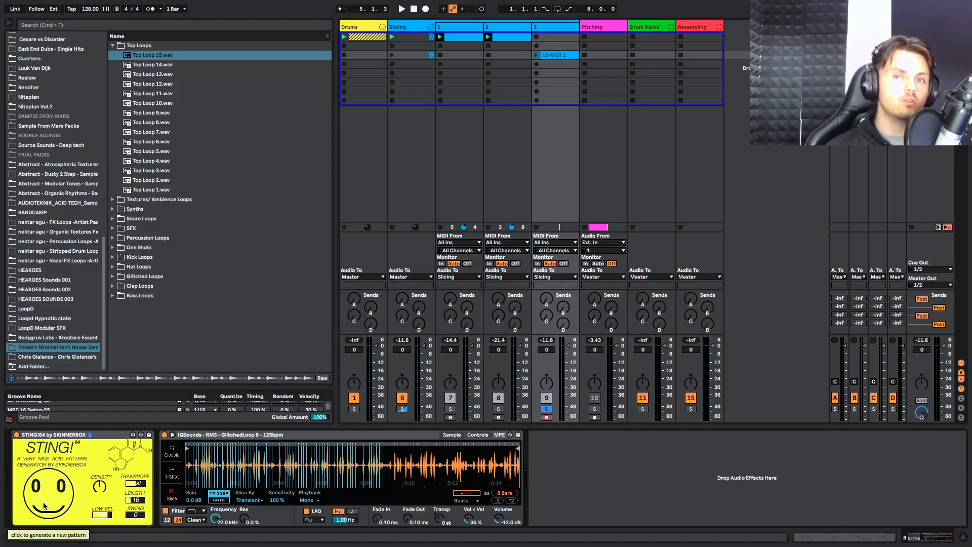
- Return track 3's MIDI clip to the first slot, launch it with STING! off and unsolo the Slicing group
drag(552, 54, 551, 39)
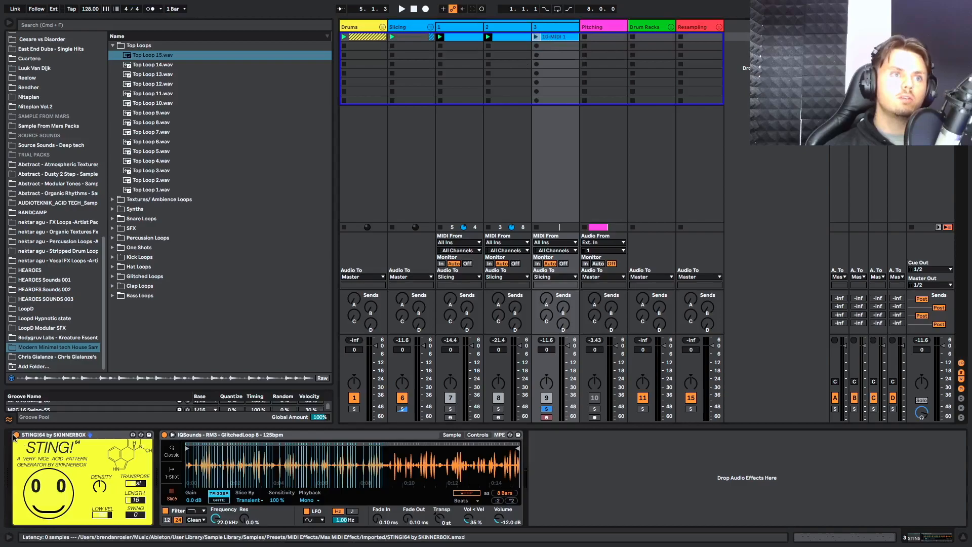
click(536, 37)
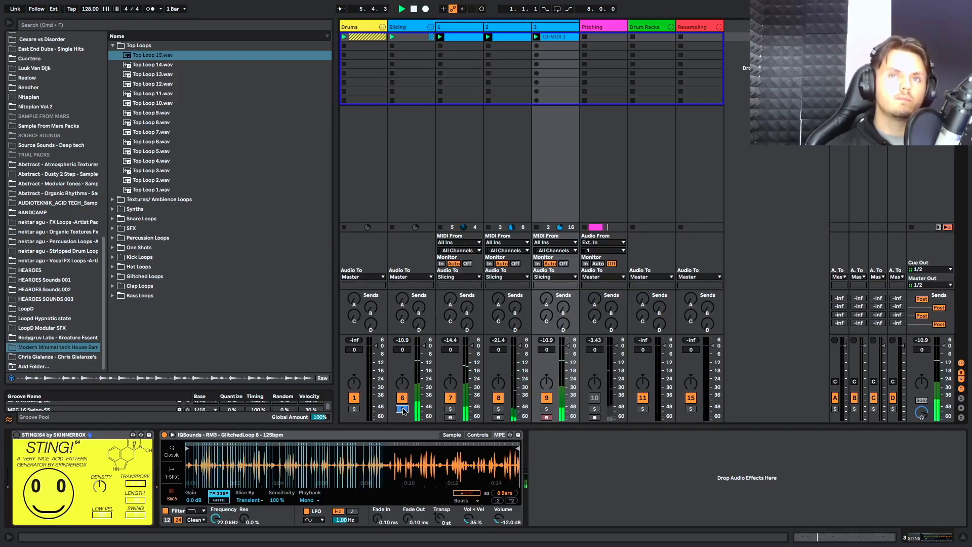
click(402, 409)
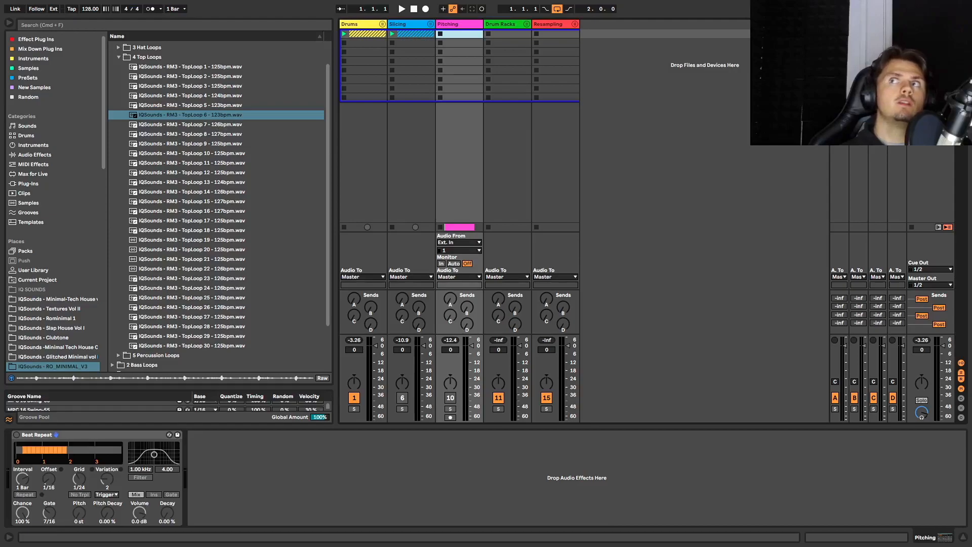
- Bring up the Arrangement at the start of the first TopLoop 6 clip on the Pitching track
key(Tab)
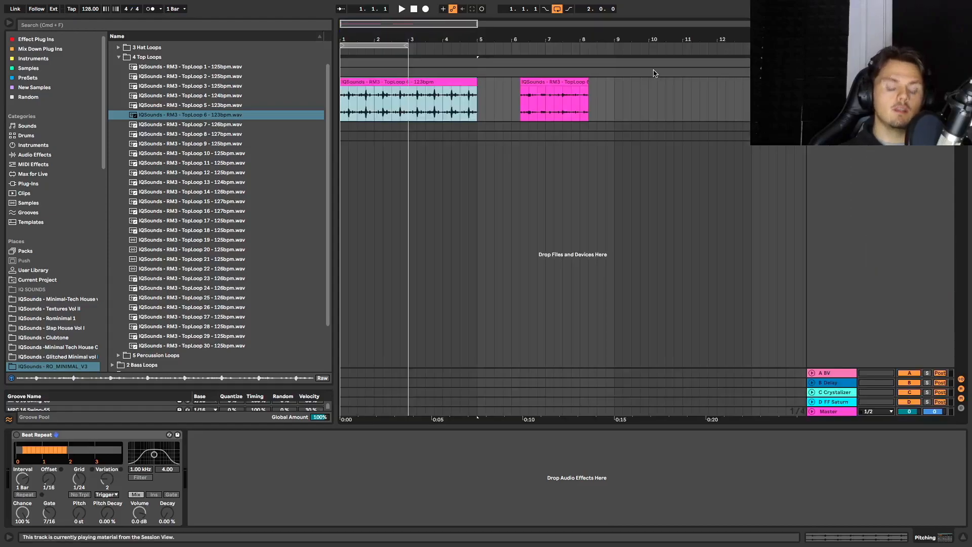
scroll(413, 81, up, 5)
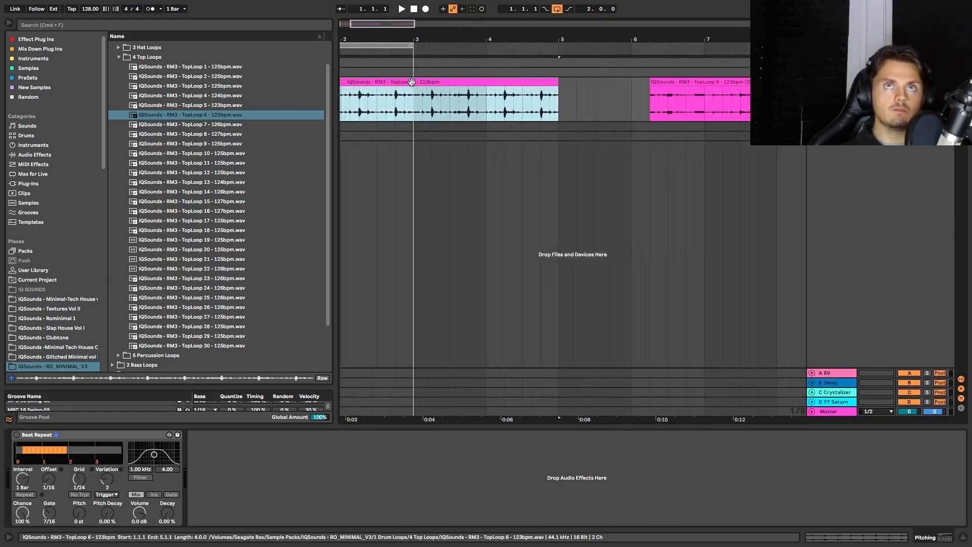
scroll(416, 81, left, 3)
scroll(393, 98, up, 4)
scroll(393, 97, left, 2)
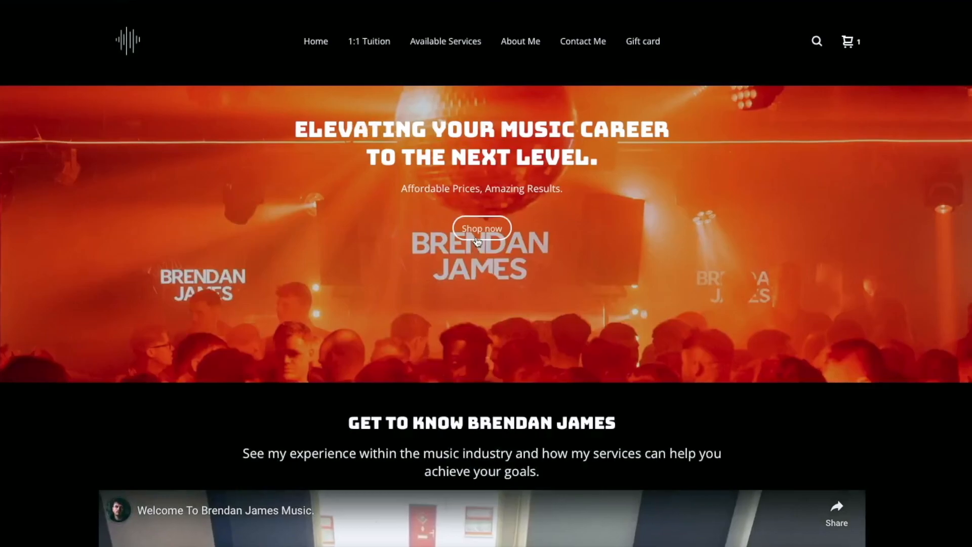
- Switch to the music services website and look through its home page down to the Services section
scroll(488, 253, down, 3)
scroll(487, 253, down, 6)
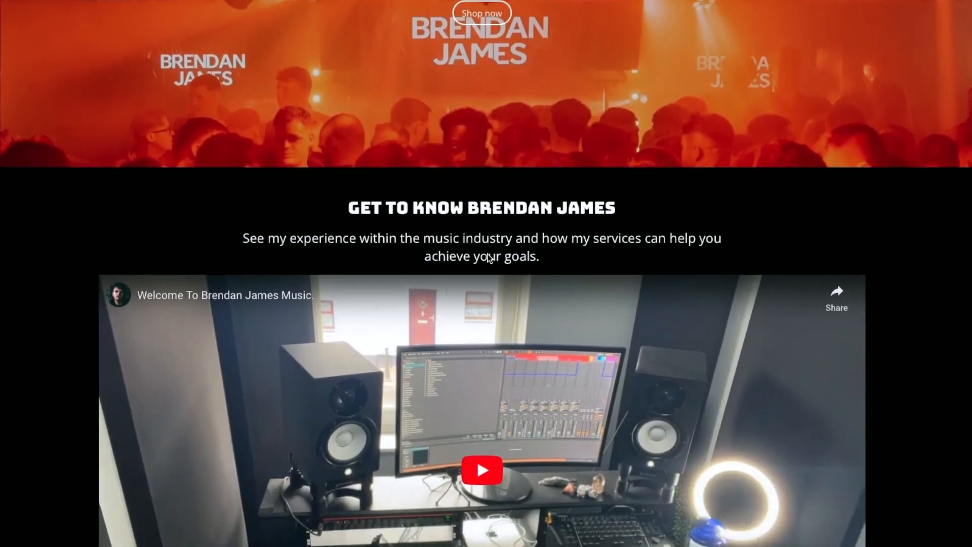
scroll(489, 258, down, 7)
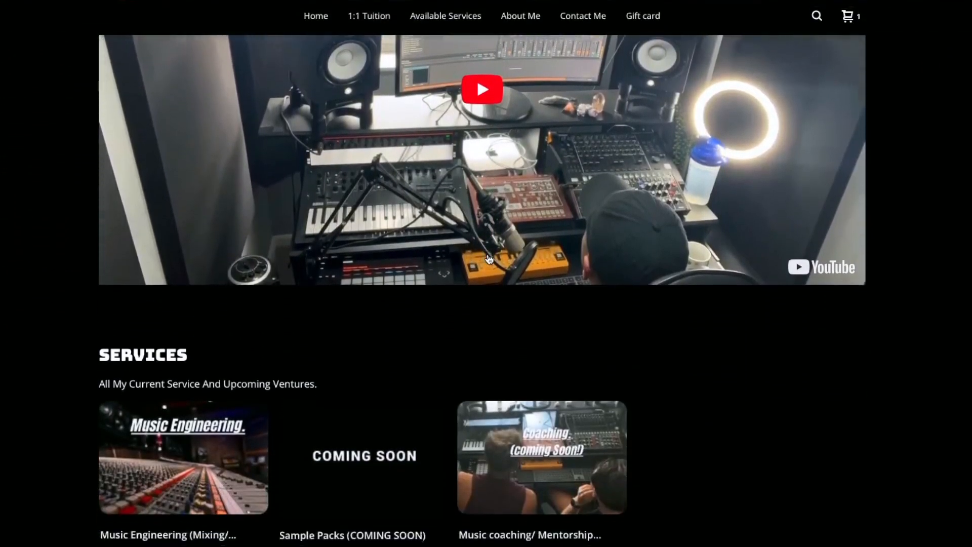
scroll(488, 254, down, 3)
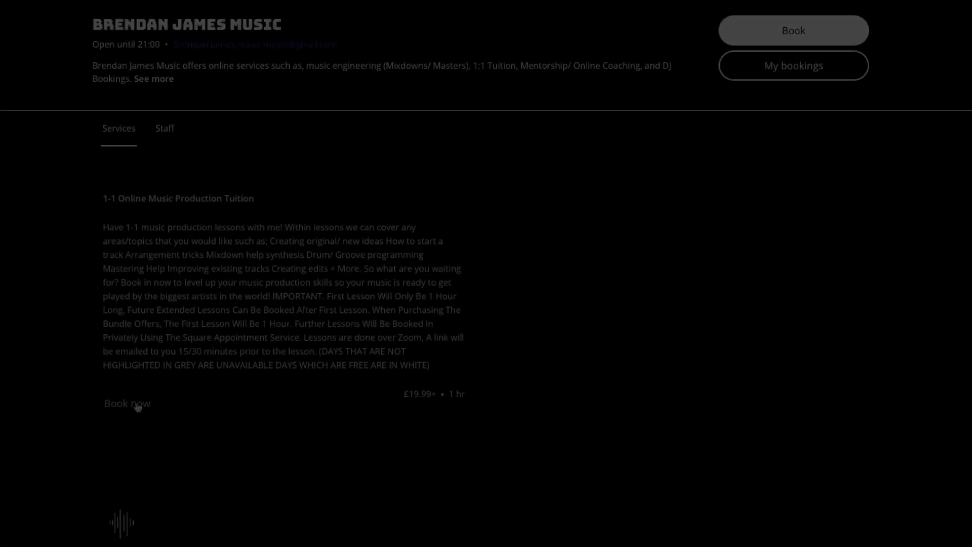
- Book 1-1 Online Music Production Tuition with the £37.50 2 Hours option, choosing an afternoon slot on Tue, 18 Jul 2023
click(136, 404)
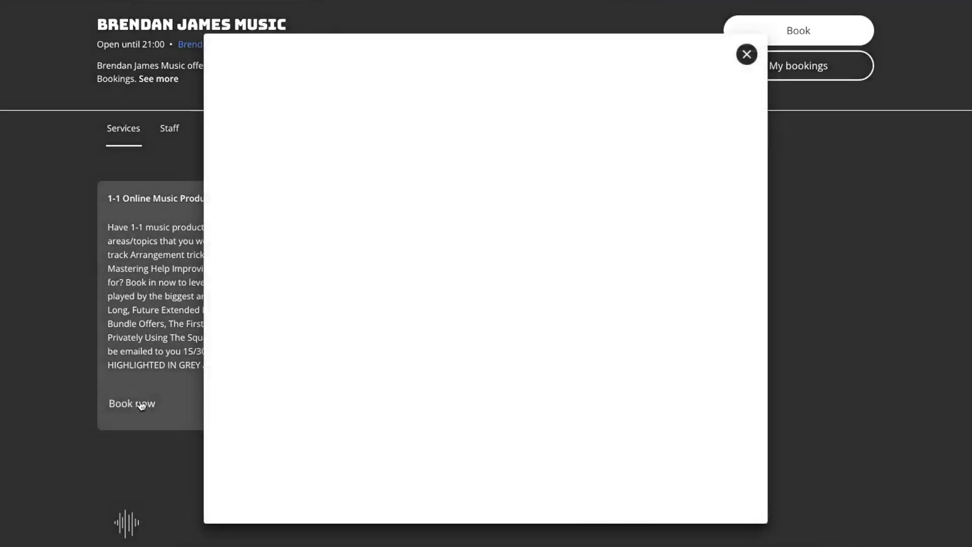
click(402, 428)
click(403, 463)
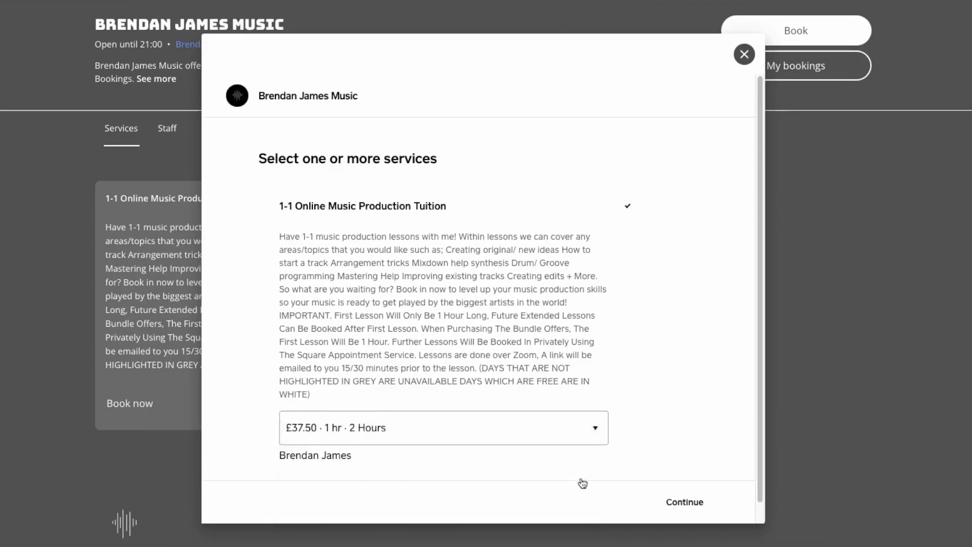
click(658, 502)
click(358, 358)
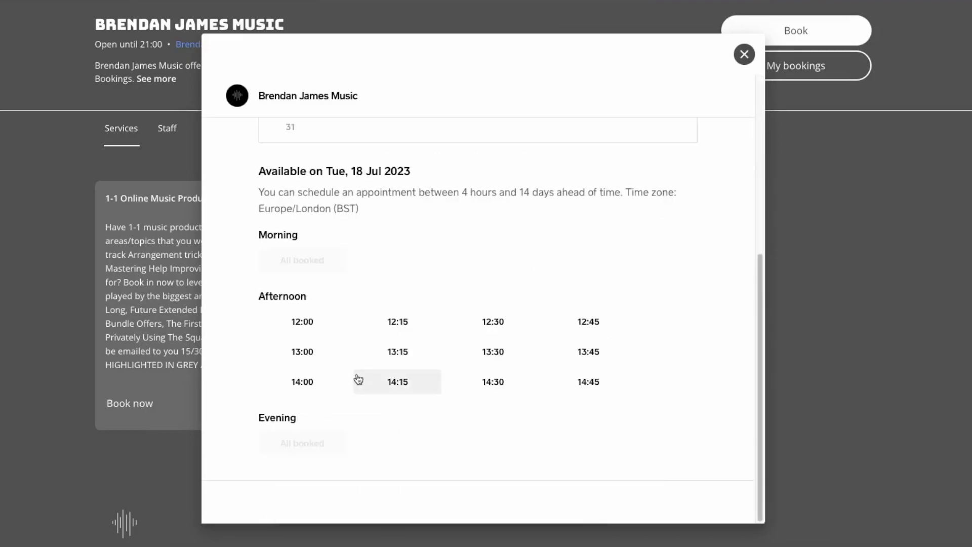
click(392, 360)
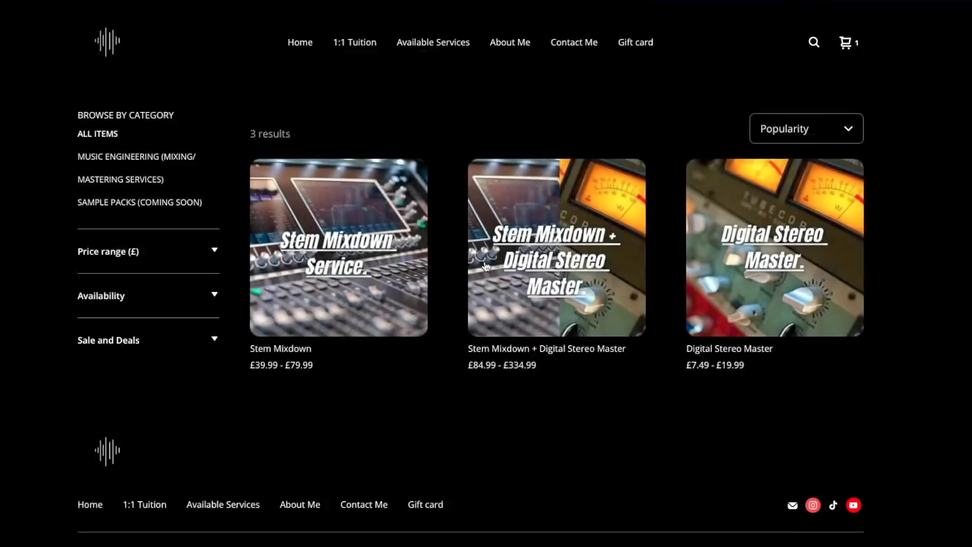
- Add the 1x Stem Mixdown + Digital Stereo Master option to the basket and open the basket
click(486, 267)
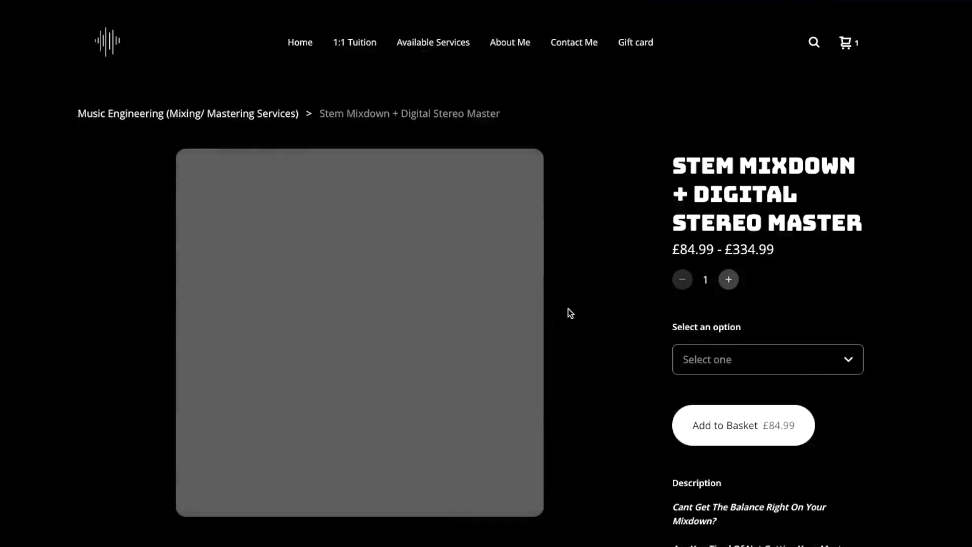
click(752, 357)
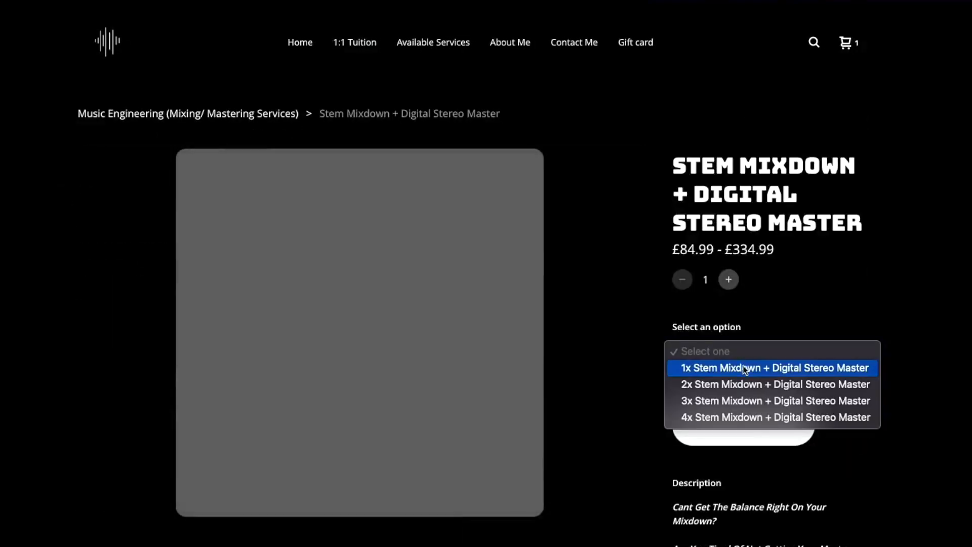
click(743, 368)
click(740, 418)
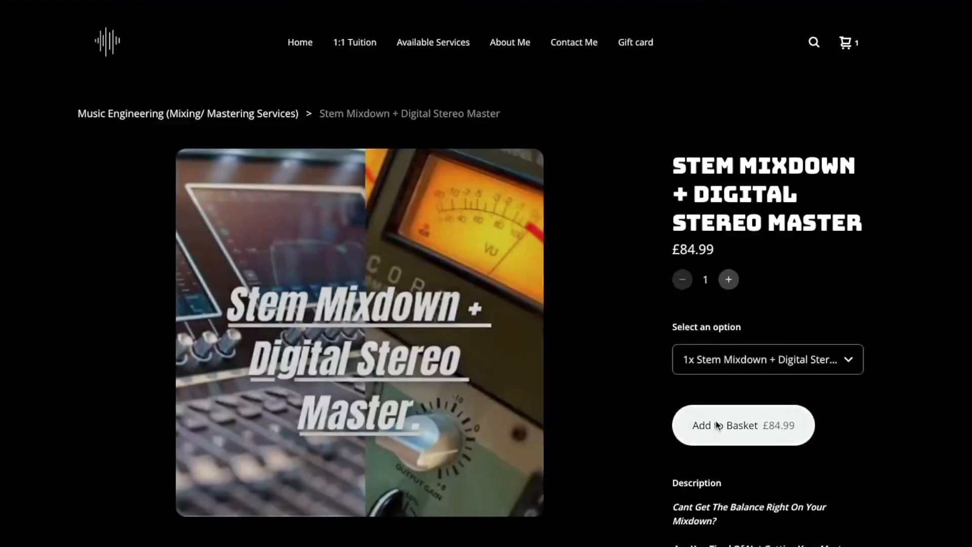
click(852, 41)
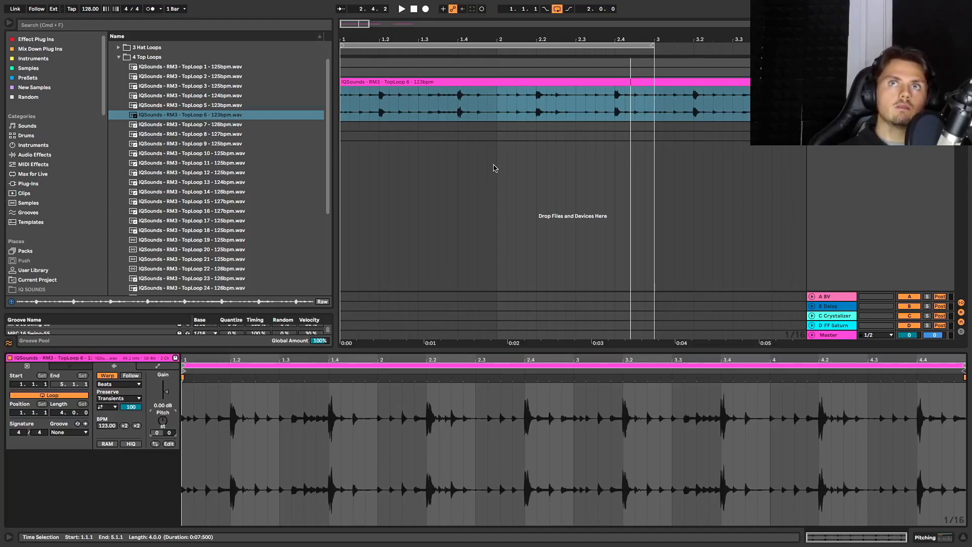
- Back in Ableton Live, play the TopLoop 6 clip and raise its pitch to +27 semitones
key(space)
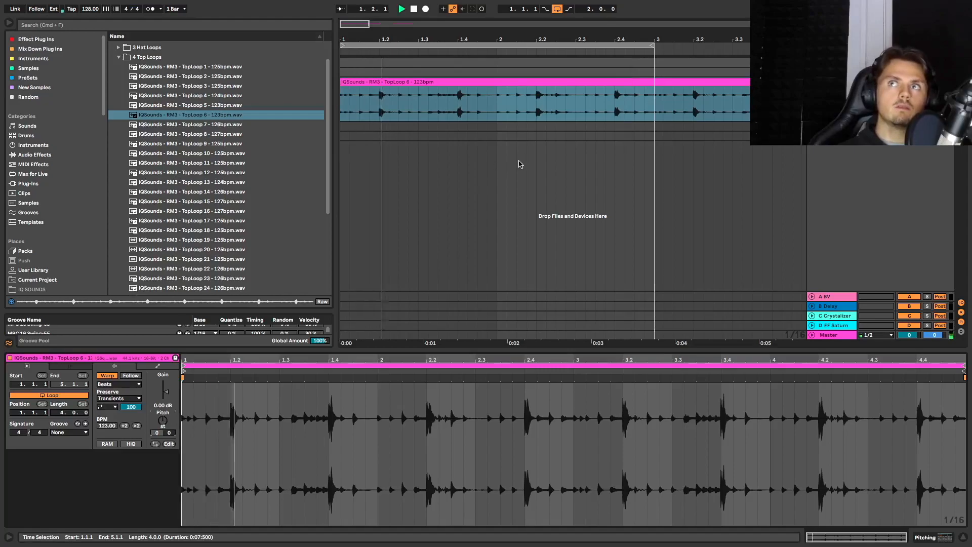
key(minus)
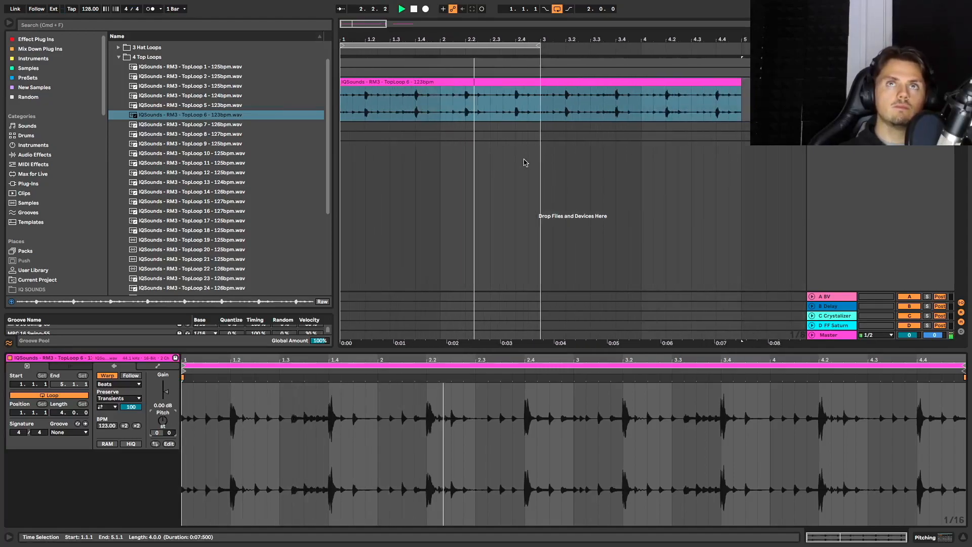
key(space)
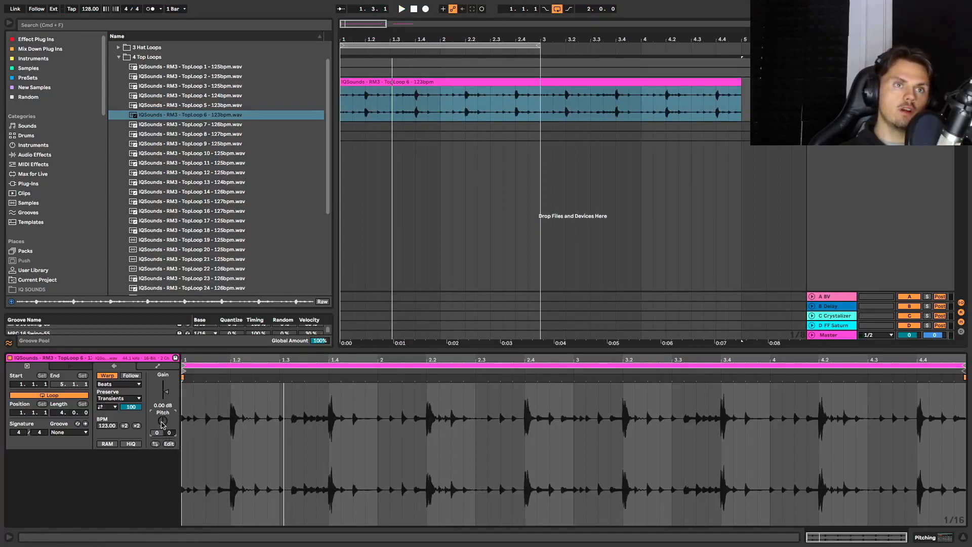
key(space)
drag(163, 424, 163, 378)
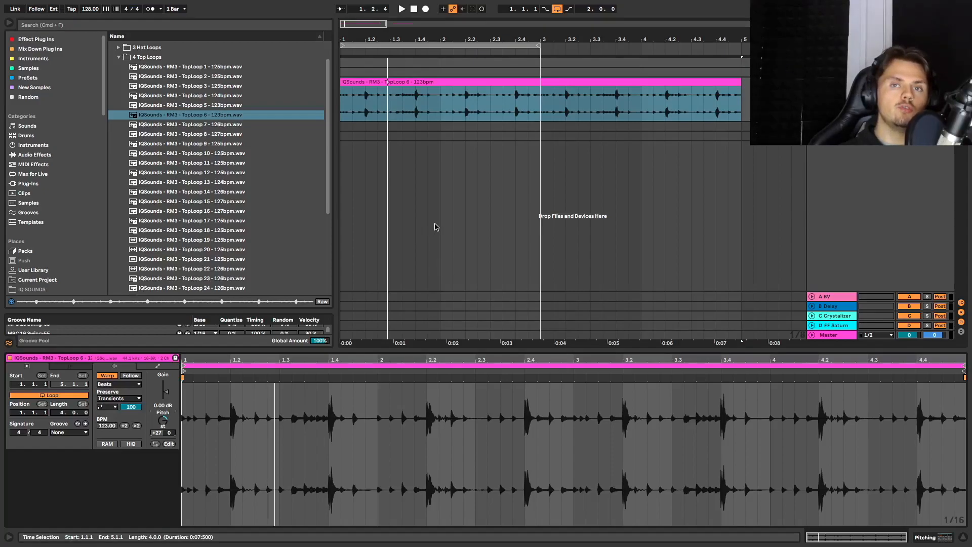
- Play the pitched TopLoop 6 clip from its start
scroll(435, 227, down, 3)
scroll(261, 163, down, 5)
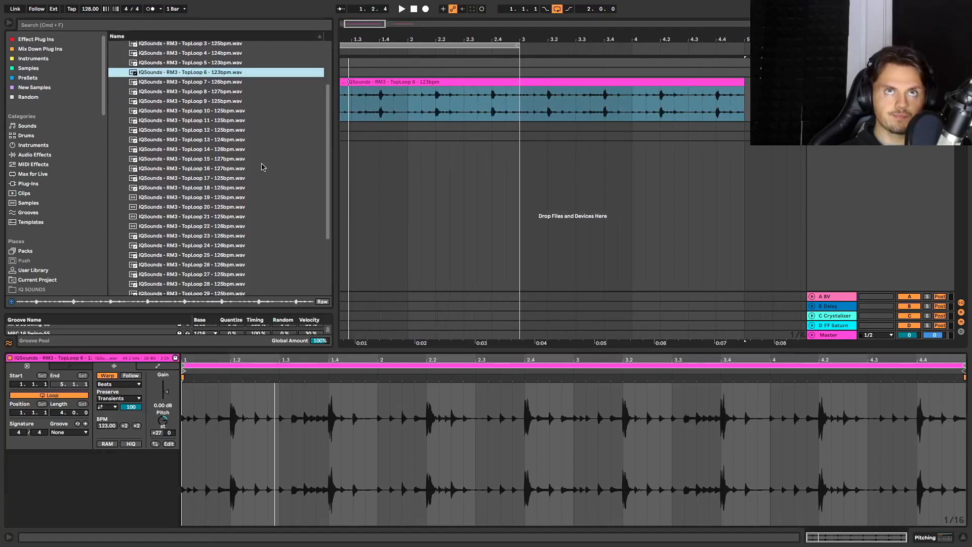
scroll(364, 152, up, 5)
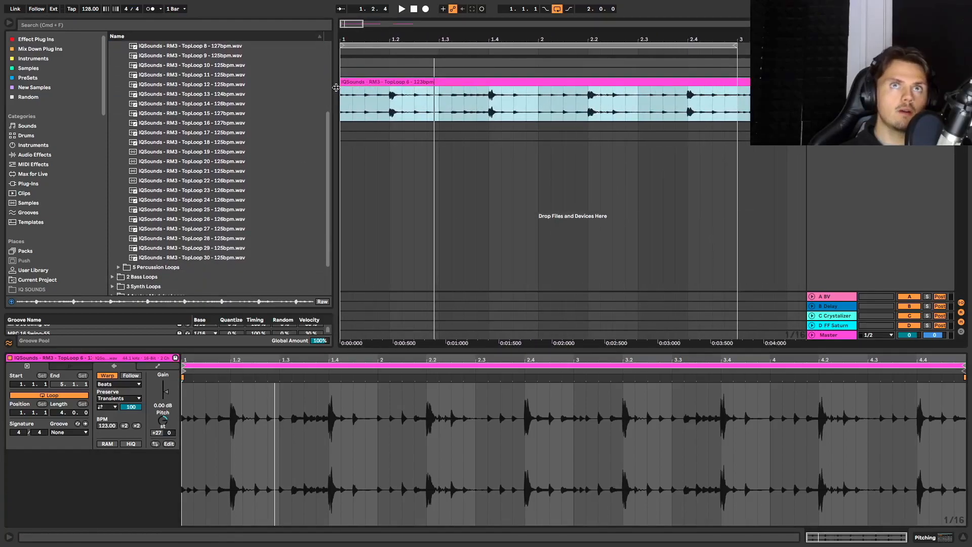
click(342, 97)
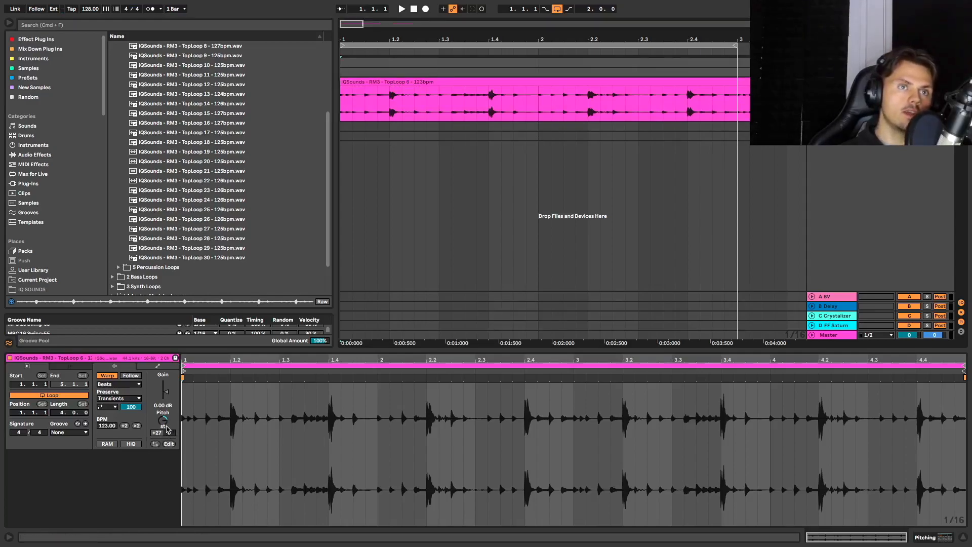
key(space)
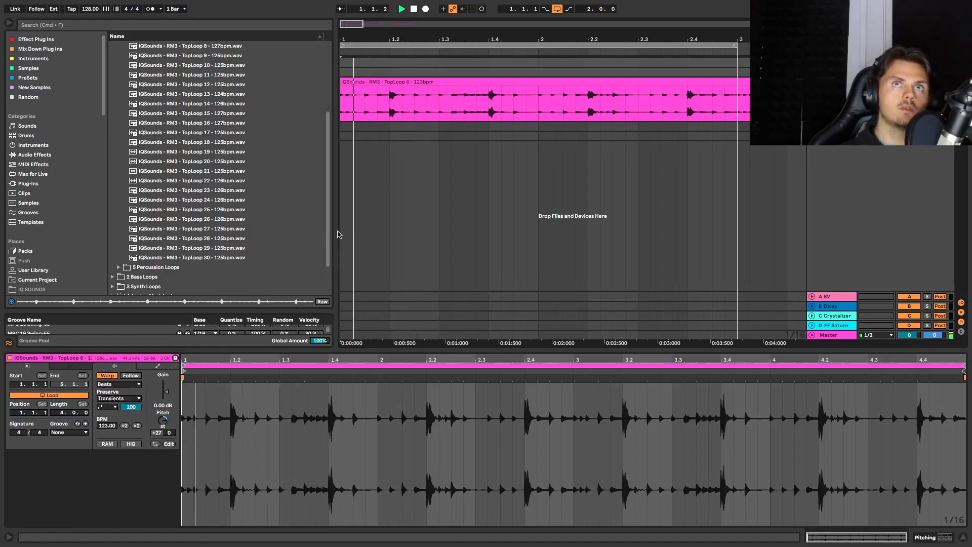
- Split the TopLoop 6 clip at 1.1.4 and 1.2.1, delete the slice between the cuts and play the loop
click(389, 105)
key(space)
key(super+e)
click(373, 105)
key(super+e)
click(382, 85)
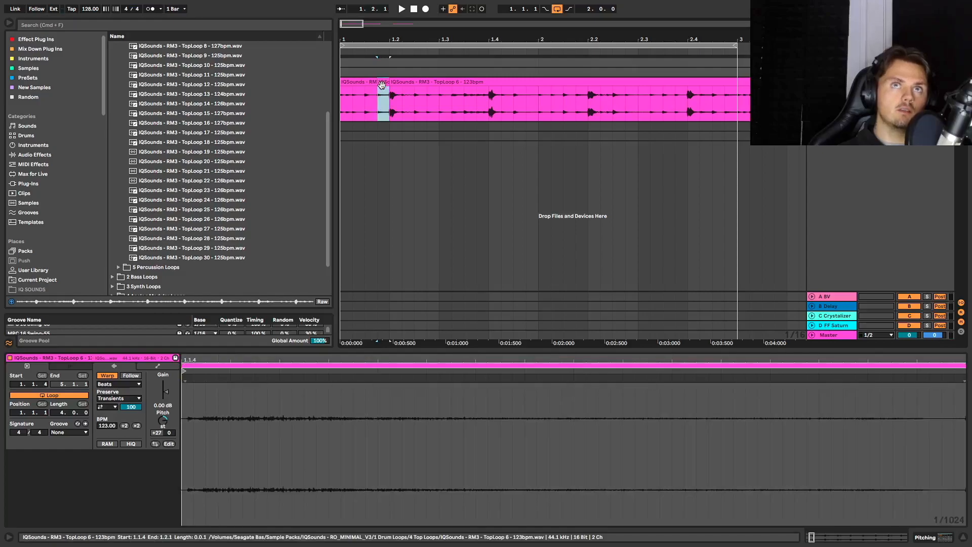
key(Delete)
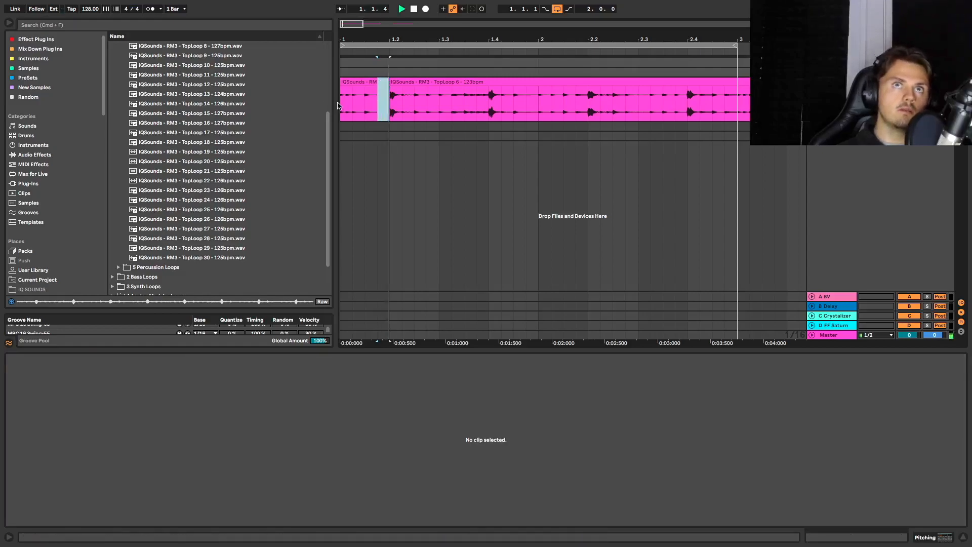
click(344, 102)
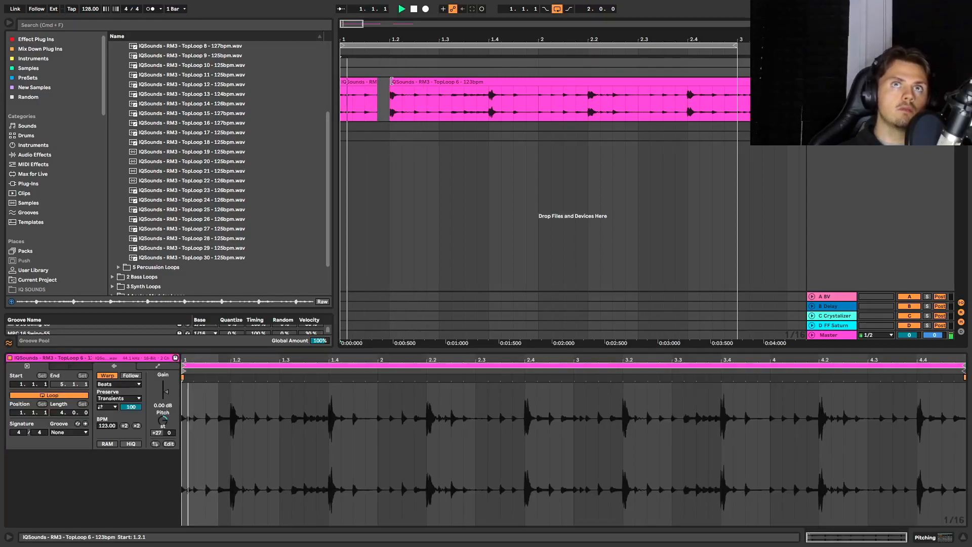
- Trim the start of the clip after the gap to 1.2.2 and play the loop
click(396, 82)
drag(396, 82, 410, 82)
click(371, 95)
key(space)
key(space)
- Split the clip at 1.3.1 and raise the pitch of the slice from 1.2.2 to 1.3.1 to +32 semitones
click(437, 98)
key(super+e)
click(416, 85)
click(417, 84)
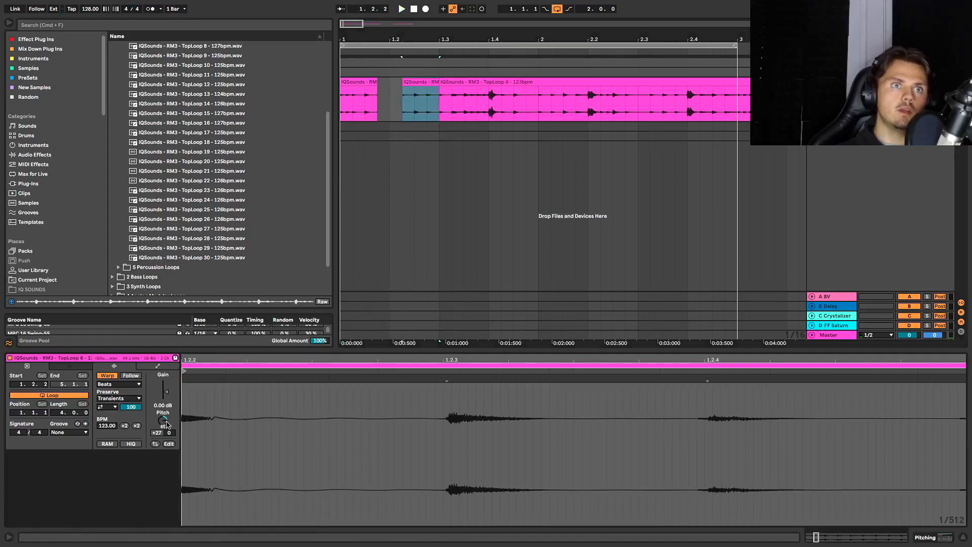
click(362, 109)
key(space)
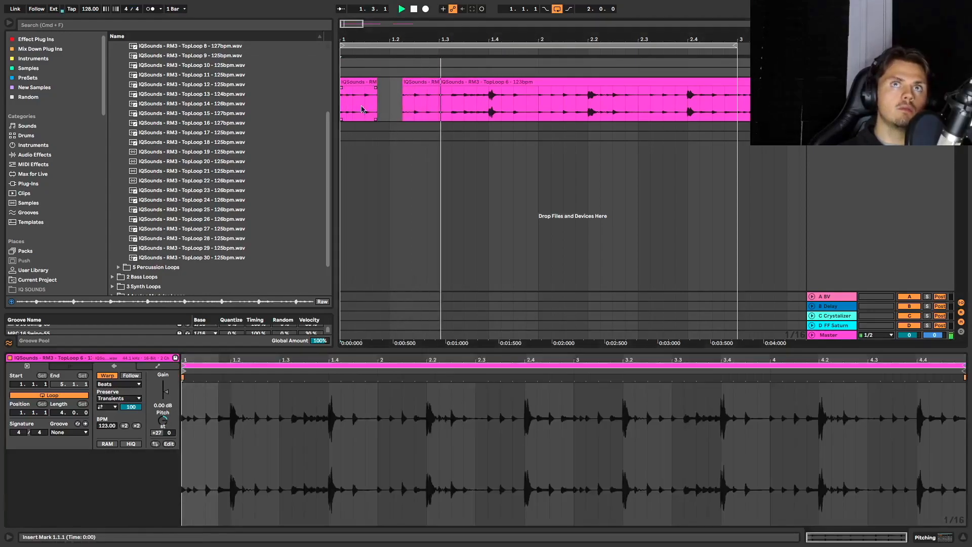
- Cut out a slice from 1.3.3 to 1.4.1 and raise its pitch to +36 semitones
click(463, 103)
key(super+e)
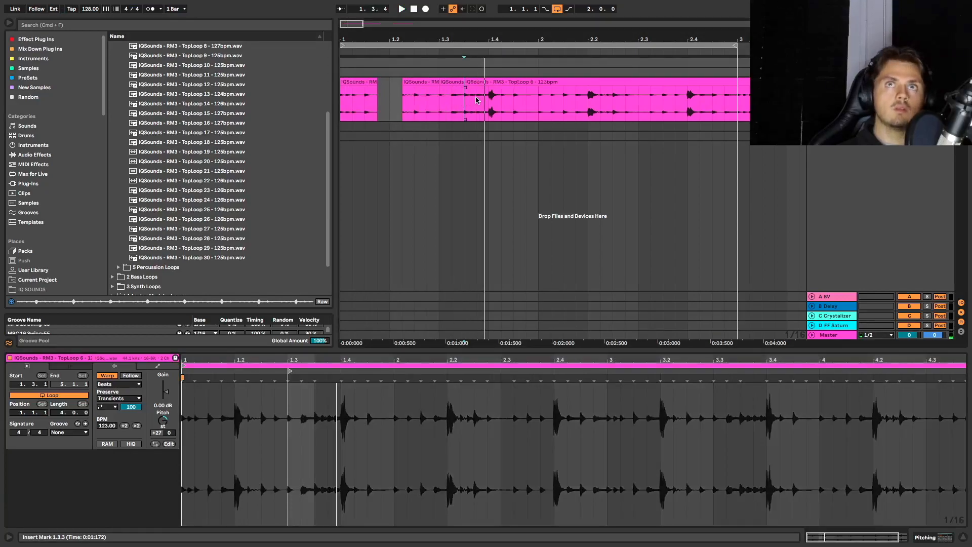
click(488, 95)
key(super+e)
click(482, 83)
drag(163, 419, 164, 408)
key(space)
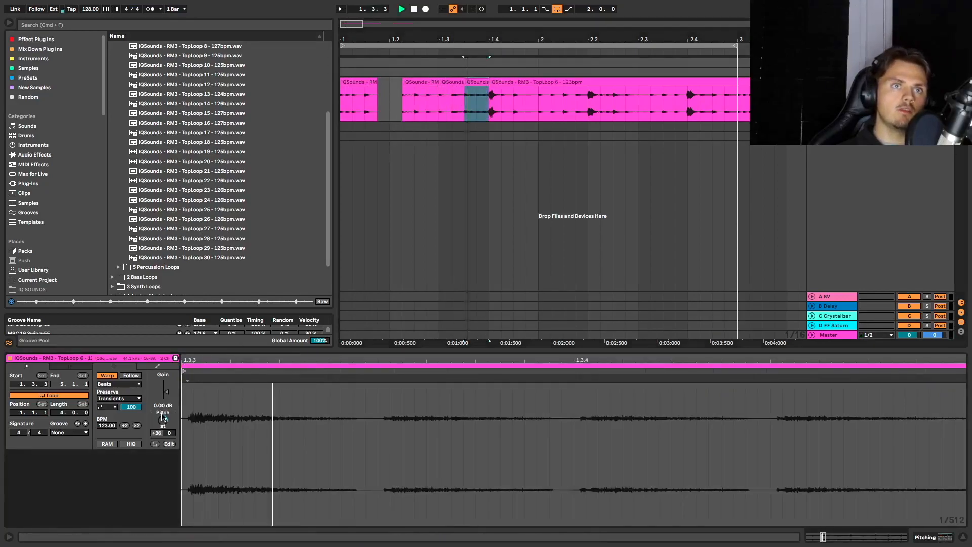
- Trim the start of the remaining loop clip to 1.4.2, leaving a gap after the last pitched slice
click(425, 118)
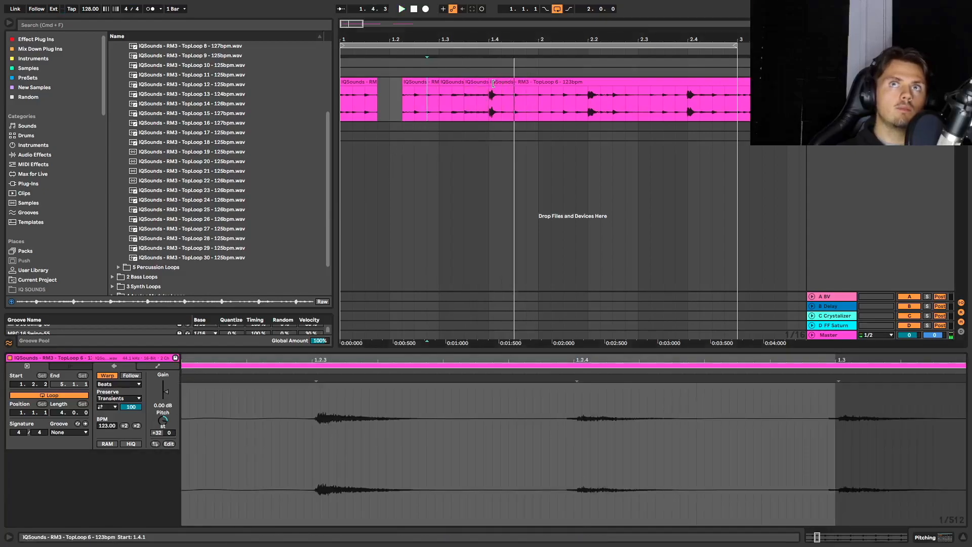
drag(494, 83, 505, 84)
click(347, 107)
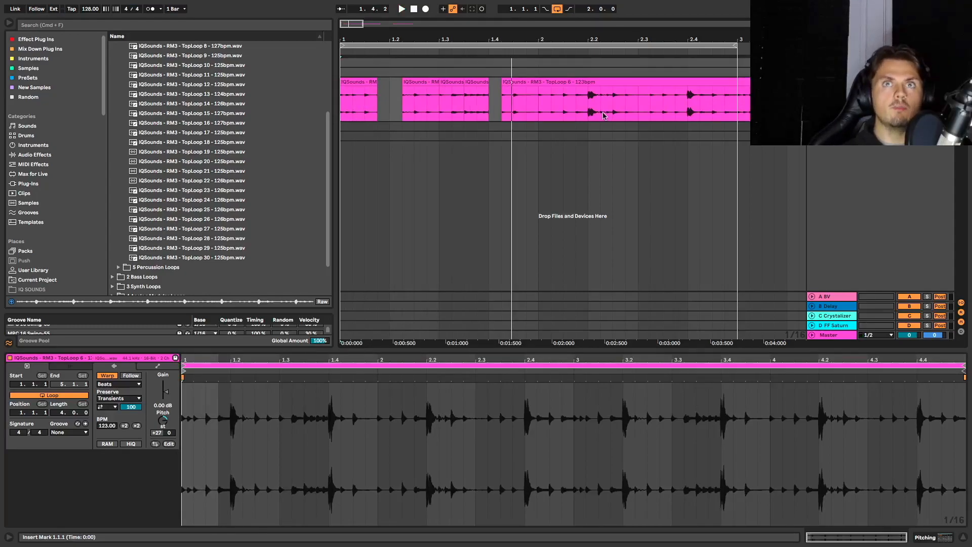
- Consolidate the edited first two bars of TopLoop 6 into one clip and turn on Beat Repeat on the track
scroll(603, 116, down, 5)
drag(617, 86, 369, 101)
scroll(414, 107, up, 3)
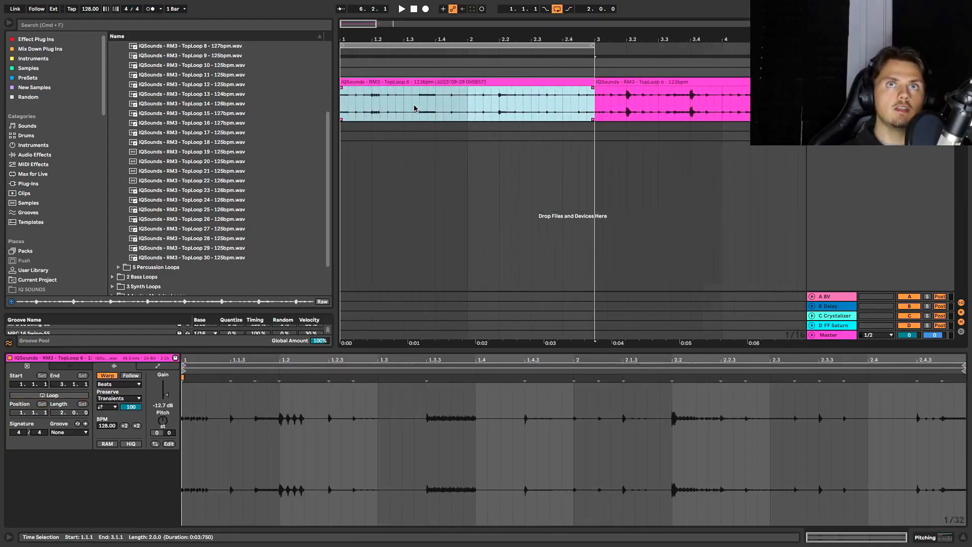
key(space)
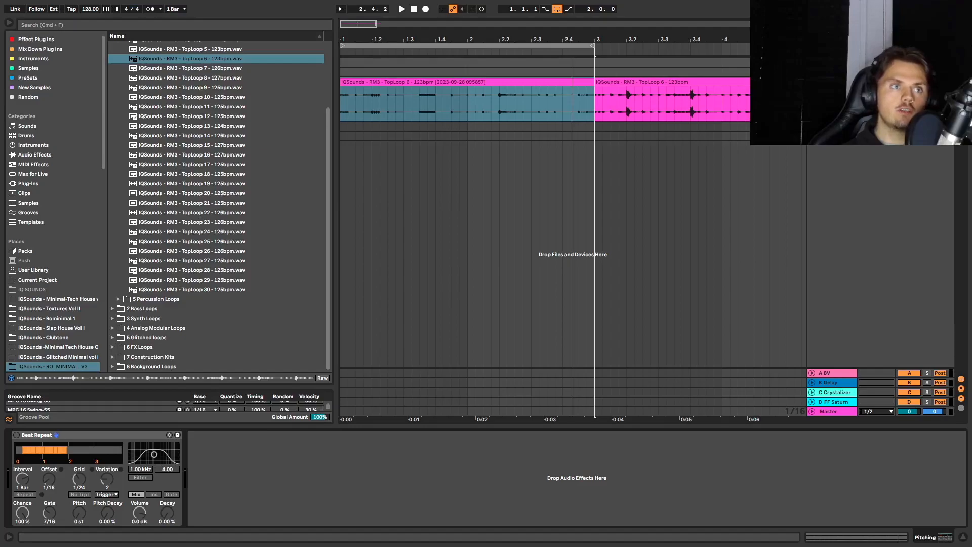
click(18, 435)
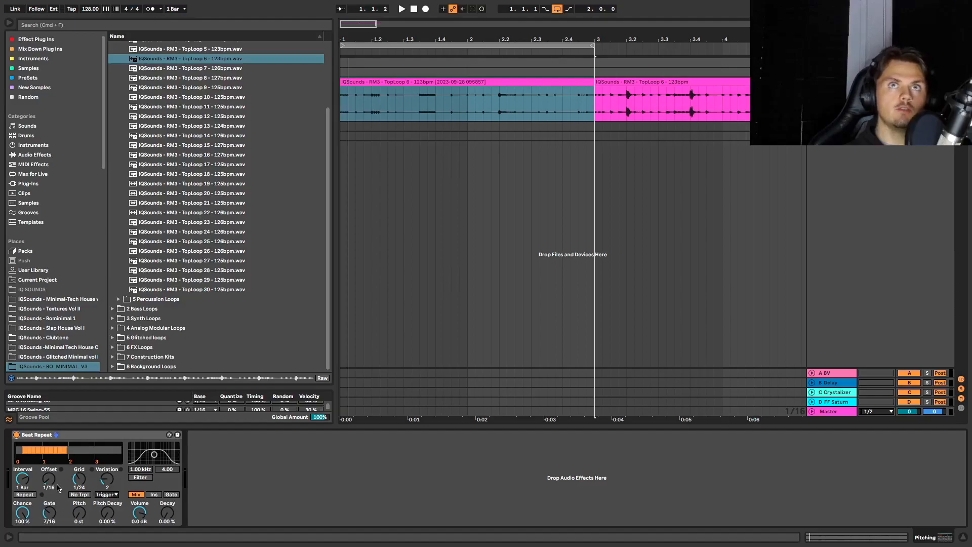
- Switch to Session View, unfold the Drum Racks group and show the Program track's Favourite Glitch Percs rack
key(Tab)
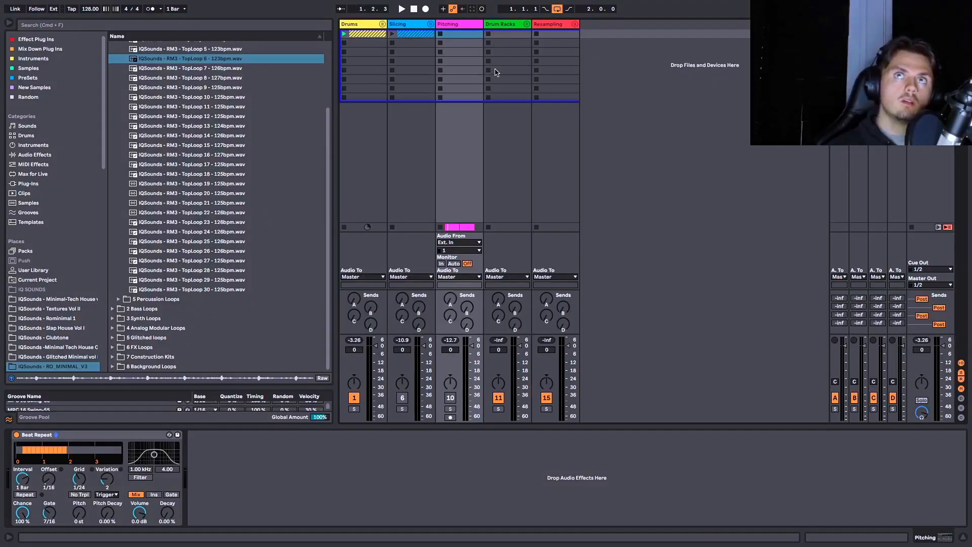
click(526, 25)
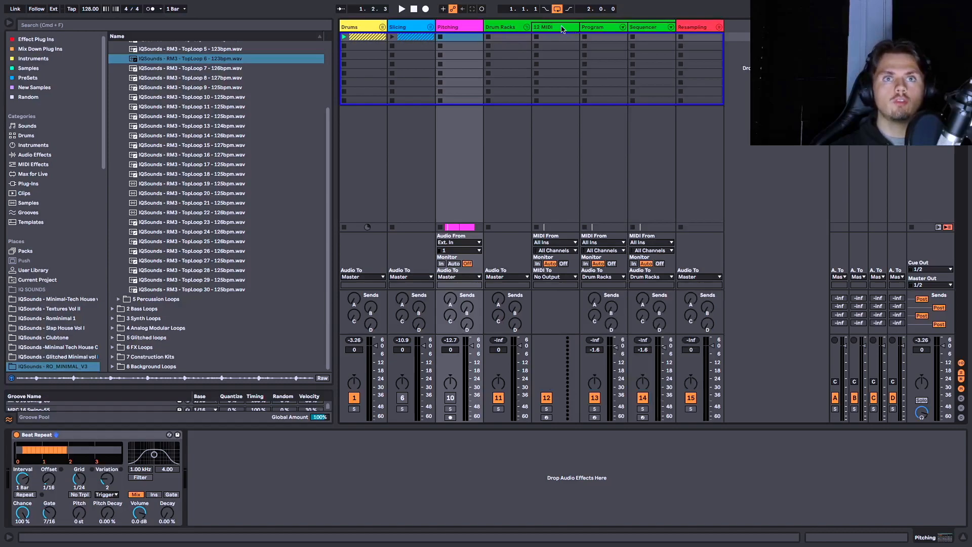
click(595, 27)
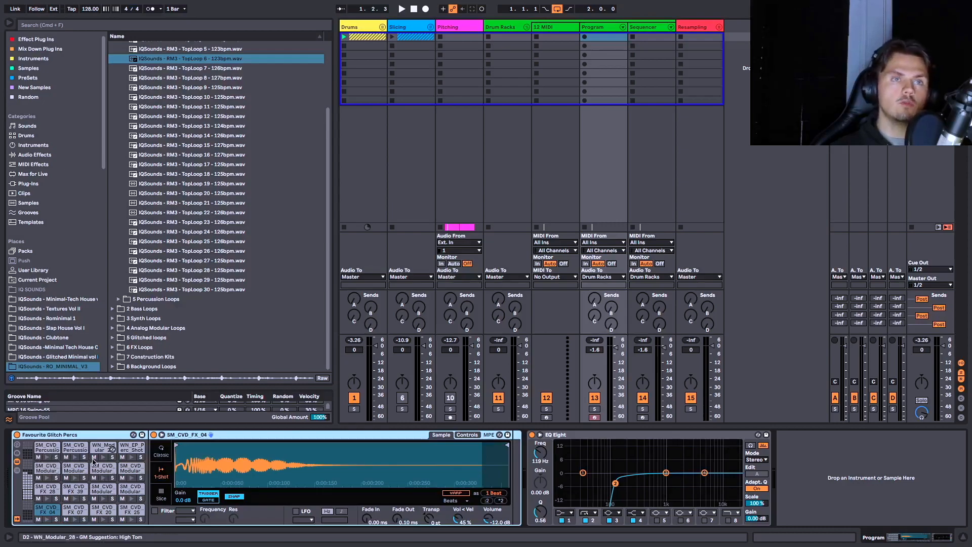
- Audition the glitch percussion pads in the Favourite Glitch Percs rack one after another
click(47, 478)
click(75, 478)
click(104, 478)
click(132, 478)
click(132, 500)
click(132, 520)
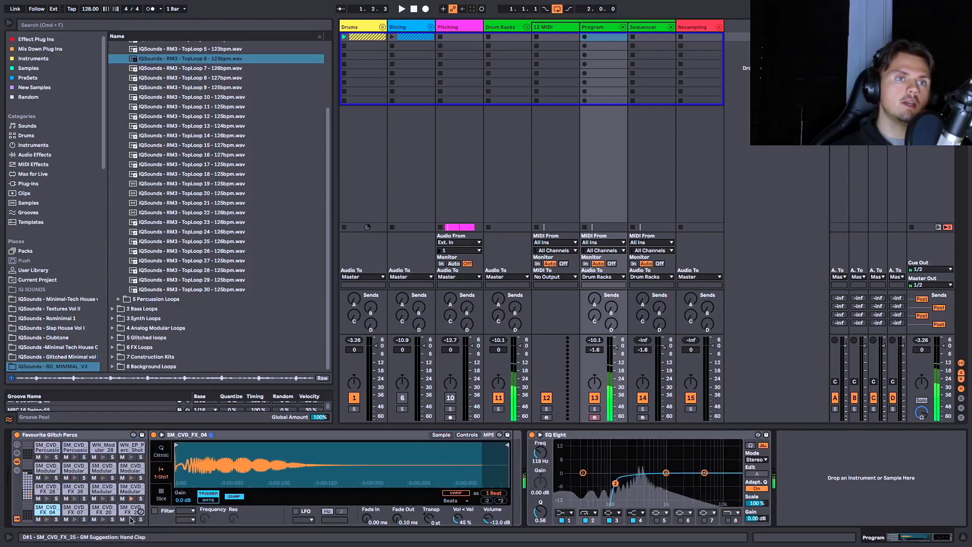
click(103, 521)
click(75, 520)
click(47, 520)
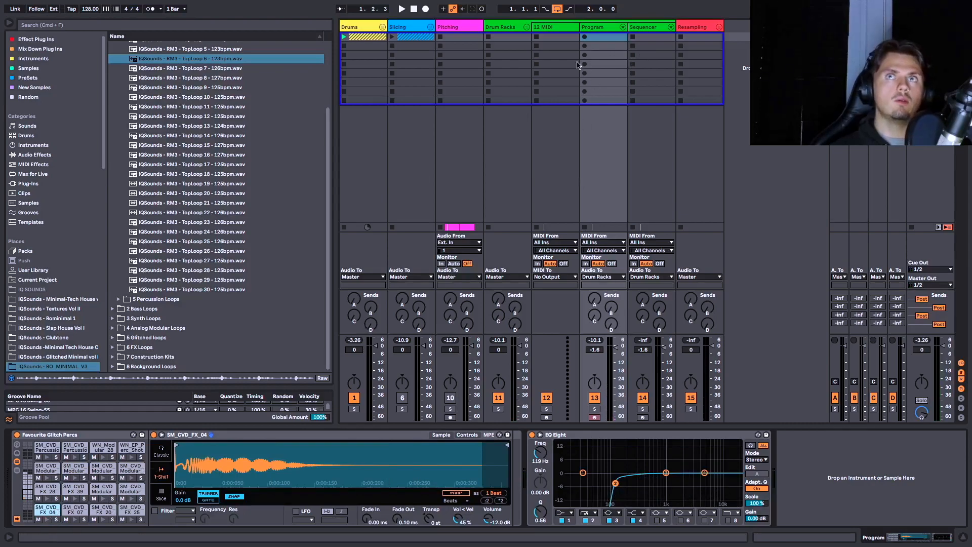
- Load an empty Drum Rack onto the 12 MIDI track
click(560, 31)
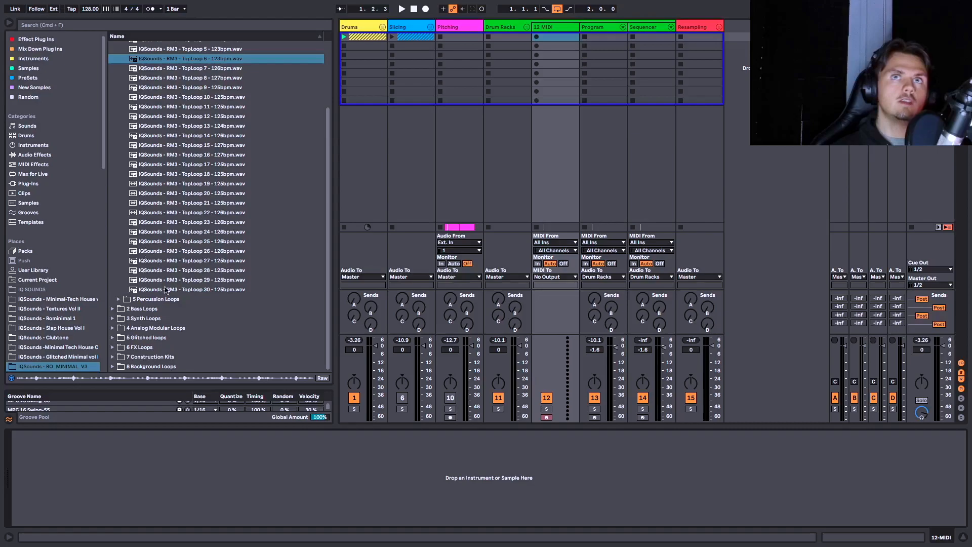
click(27, 136)
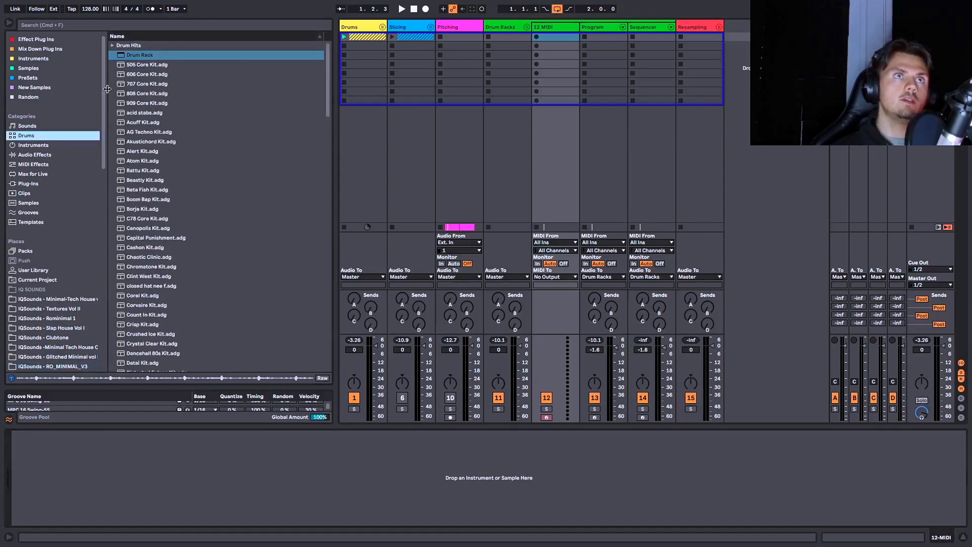
drag(144, 55, 544, 63)
- Load the one-shots Glitch 1 to Glitch 25 from the Modern Minimal tech House pack into the Drum Rack's pads, starting at C1
scroll(35, 335, down, 10)
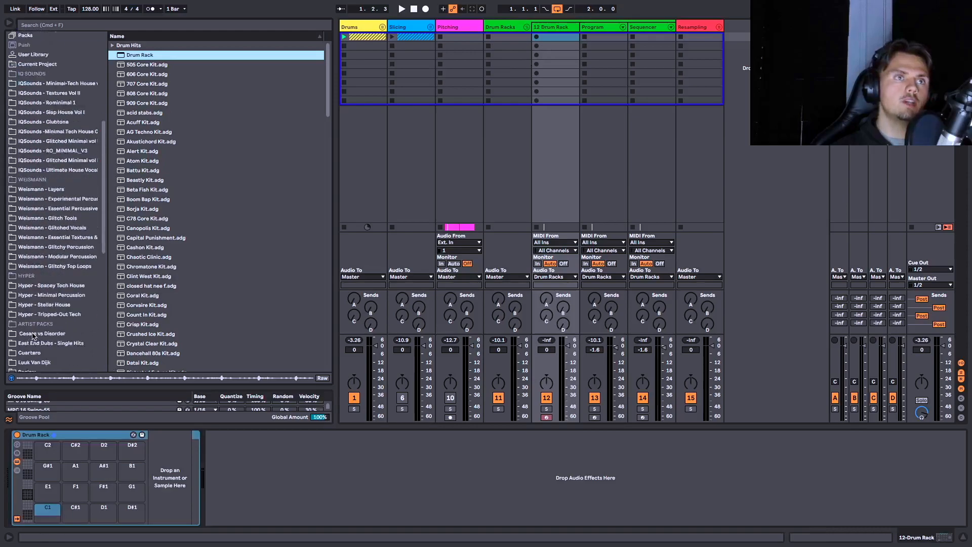
click(52, 348)
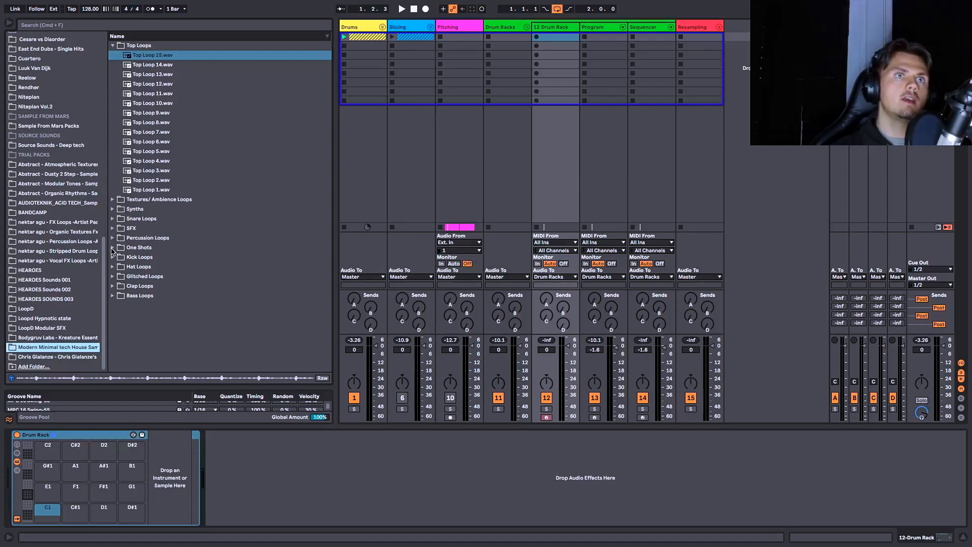
click(113, 247)
click(162, 155)
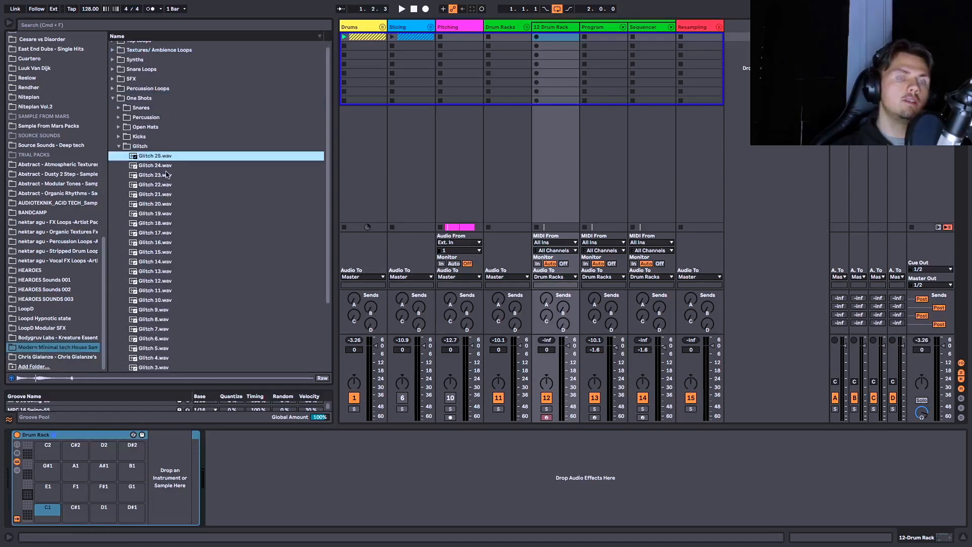
scroll(169, 174, down, 5)
shift+click(153, 300)
drag(153, 303, 45, 508)
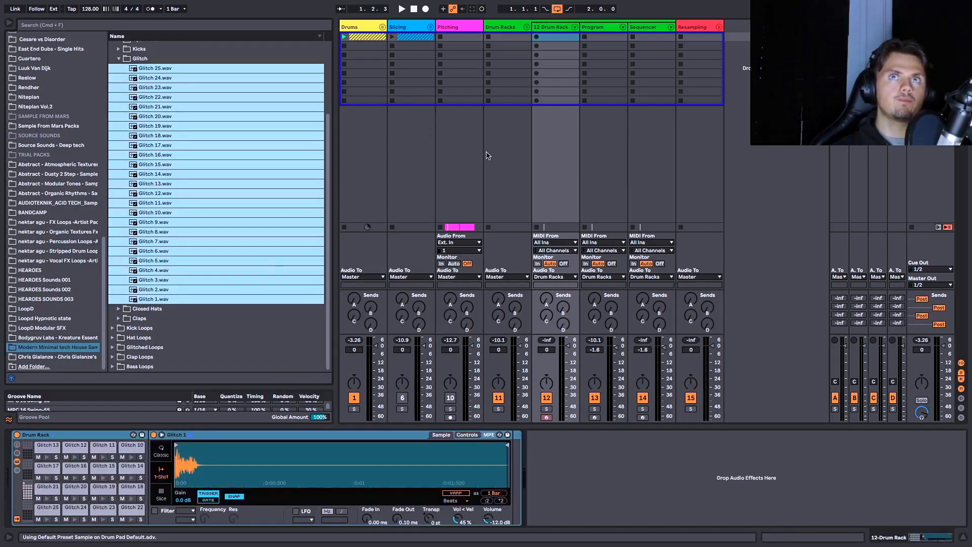
- Create an empty MIDI clip in the Drum Rack track's first slot to view its note lanes, and delete it
click(512, 29)
click(561, 30)
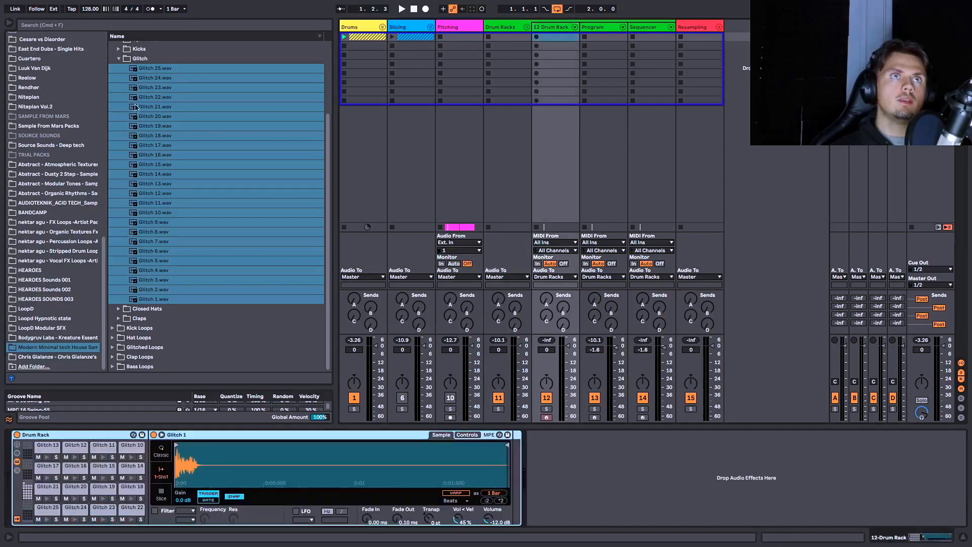
double_click(556, 39)
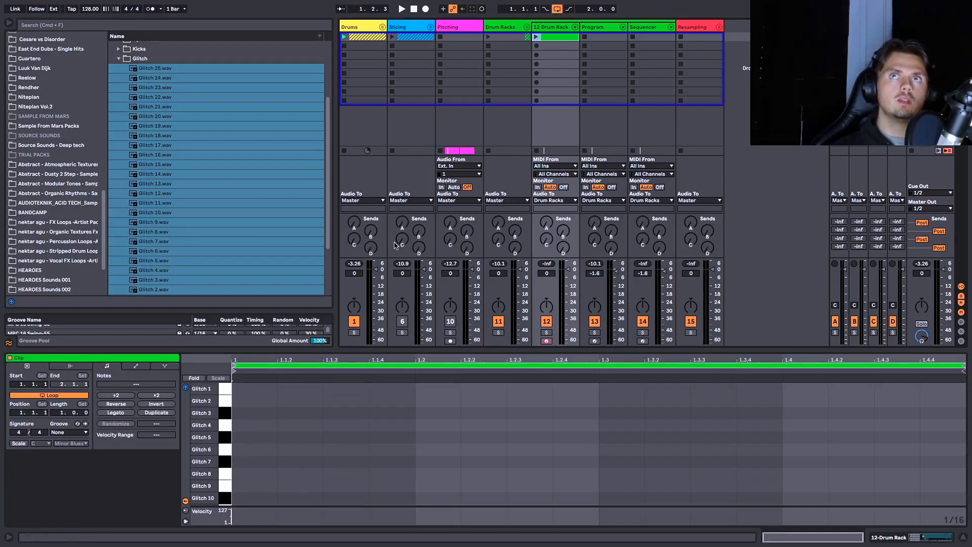
key(Delete)
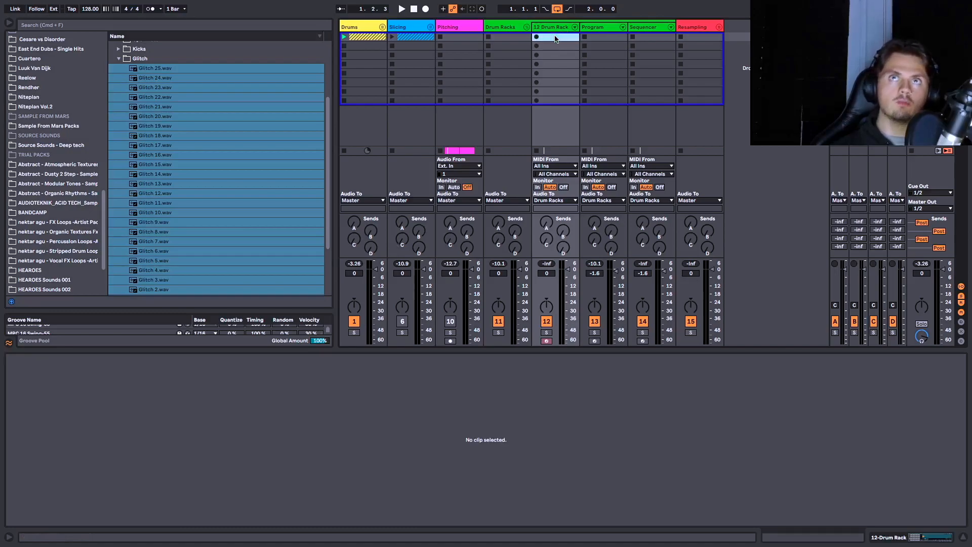
click(572, 116)
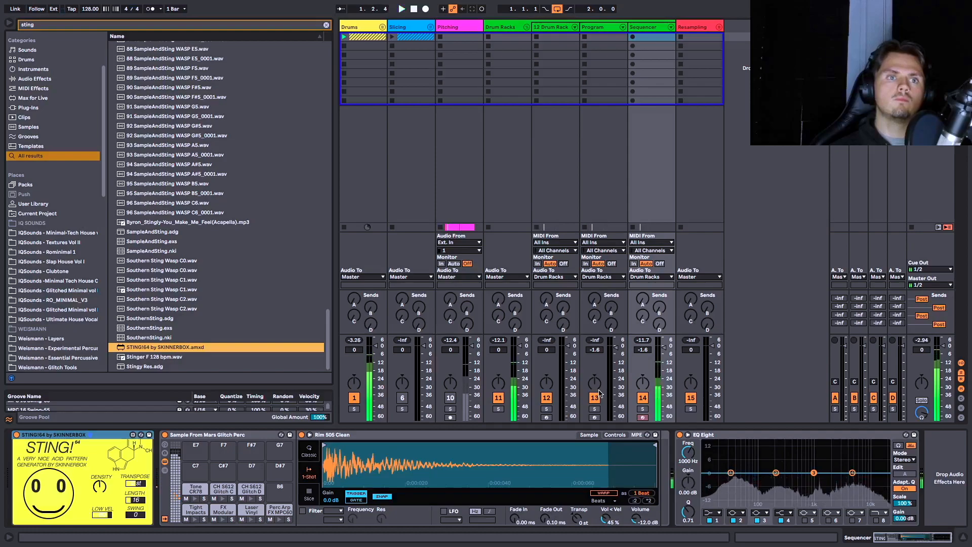
- Insert a new MIDI track directly after the Sequencer track
click(654, 29)
right_click(654, 30)
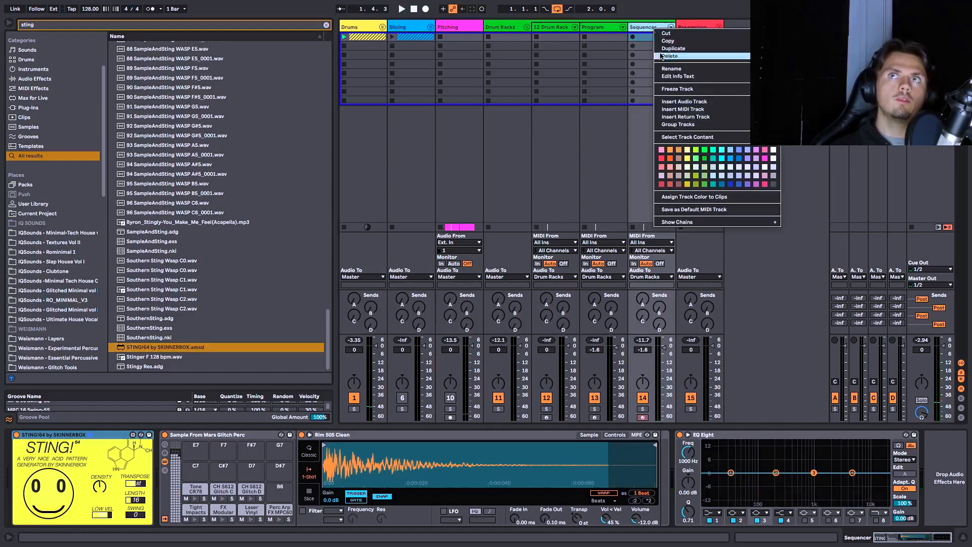
click(691, 110)
- Set the new track's MIDI From to Sequencer and record the generated pattern into its first clip slot
click(709, 243)
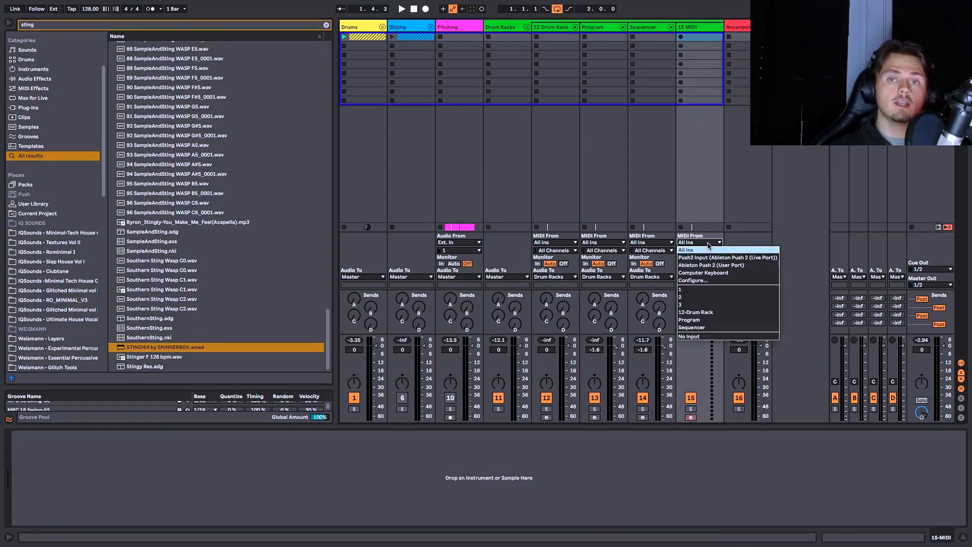
click(700, 329)
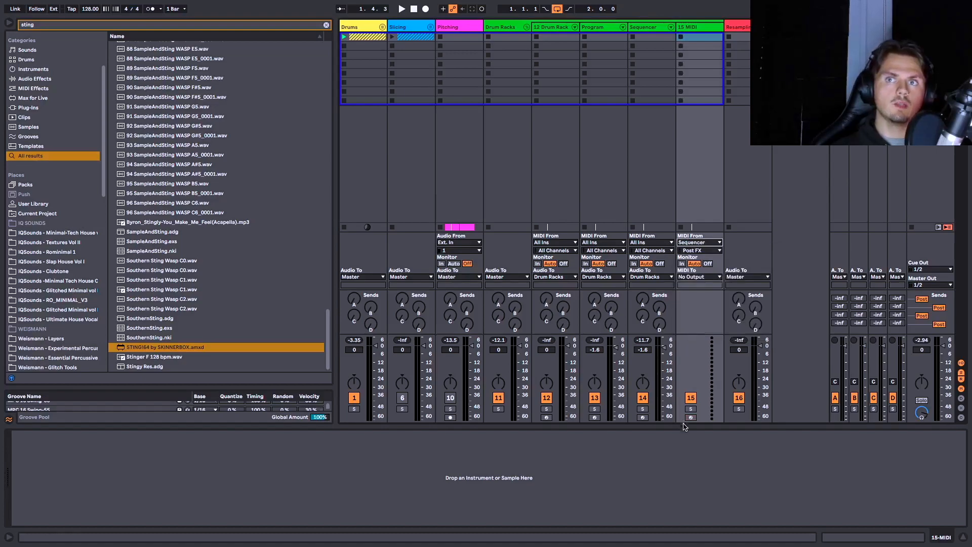
click(681, 37)
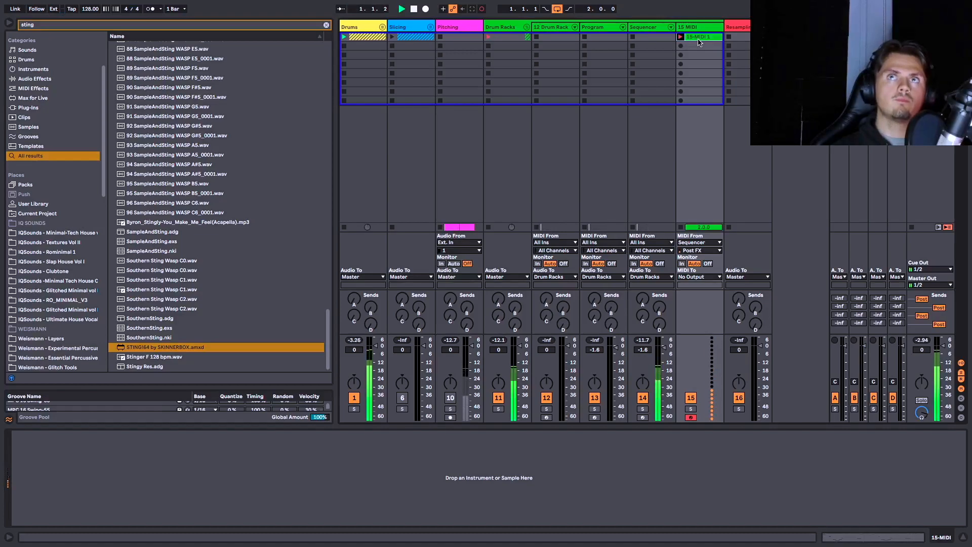
- Stop the recording and open the first recorded MIDI clip to view its notes
key(space)
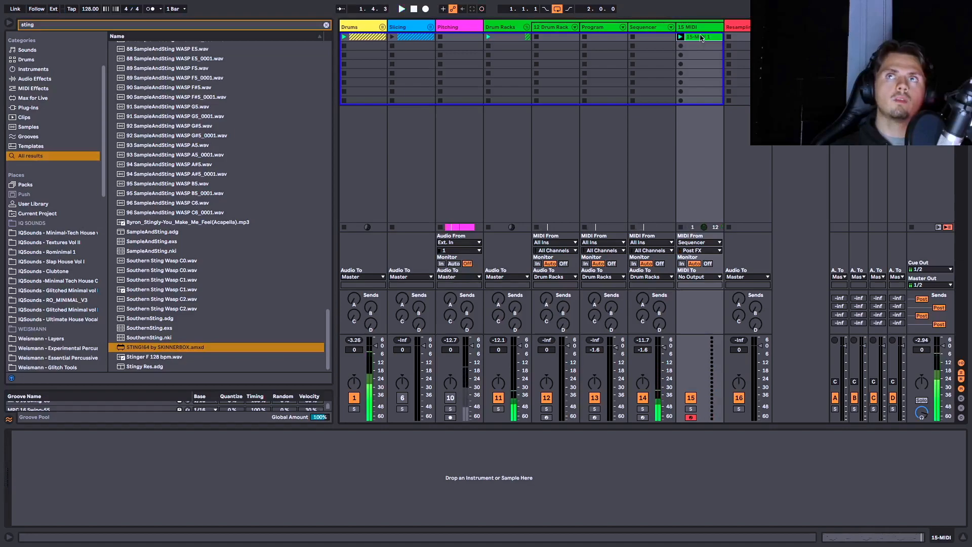
double_click(699, 37)
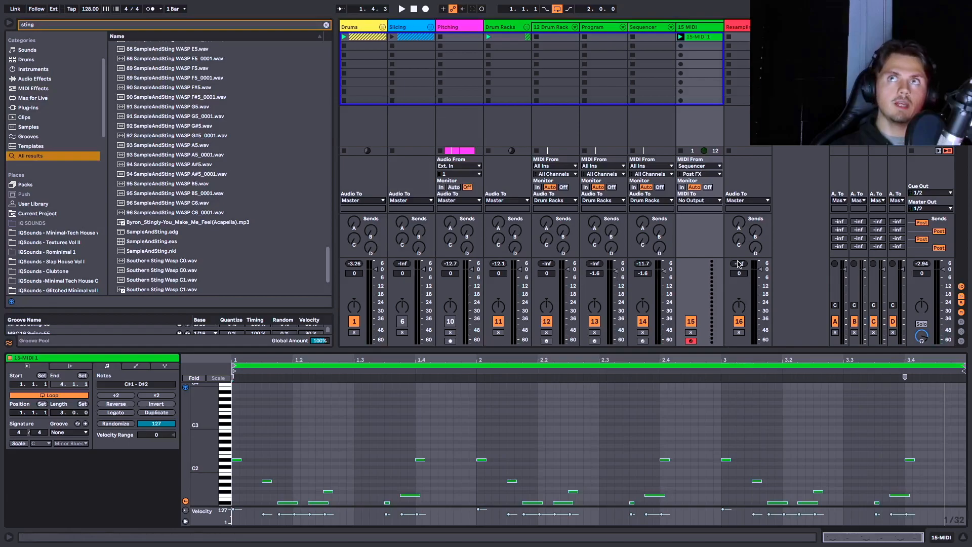
- Generate new STING!64 patterns on the Sequencer track and record them into the second and third slots of the recording MIDI track
click(650, 27)
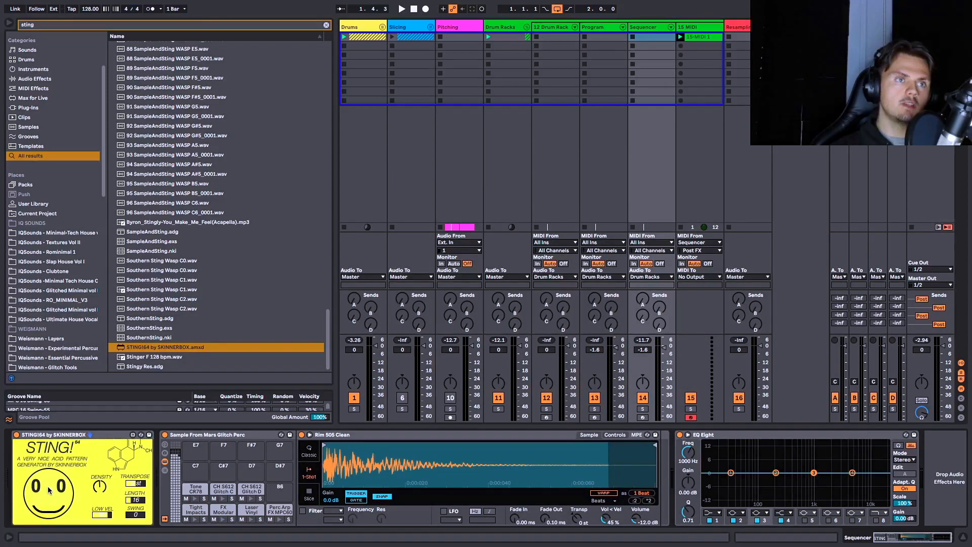
key(space)
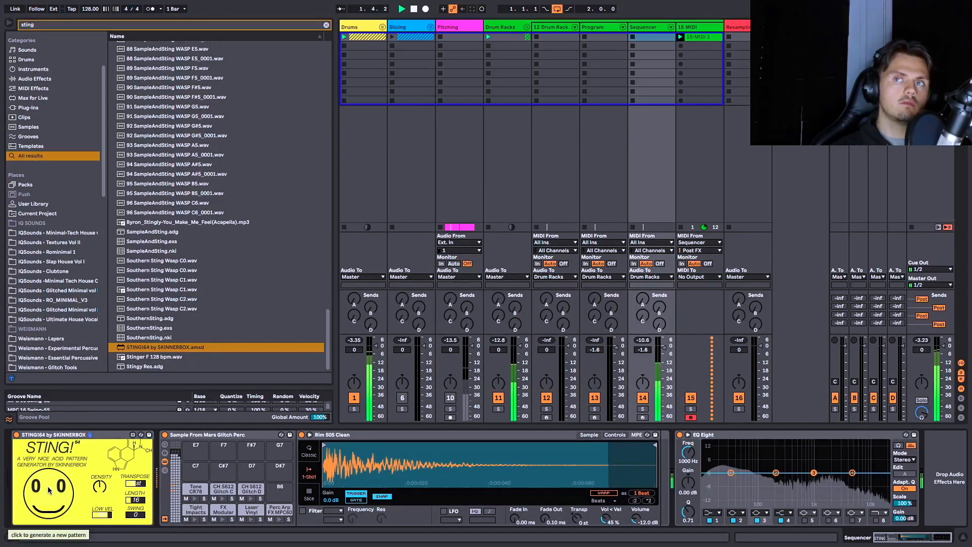
click(680, 47)
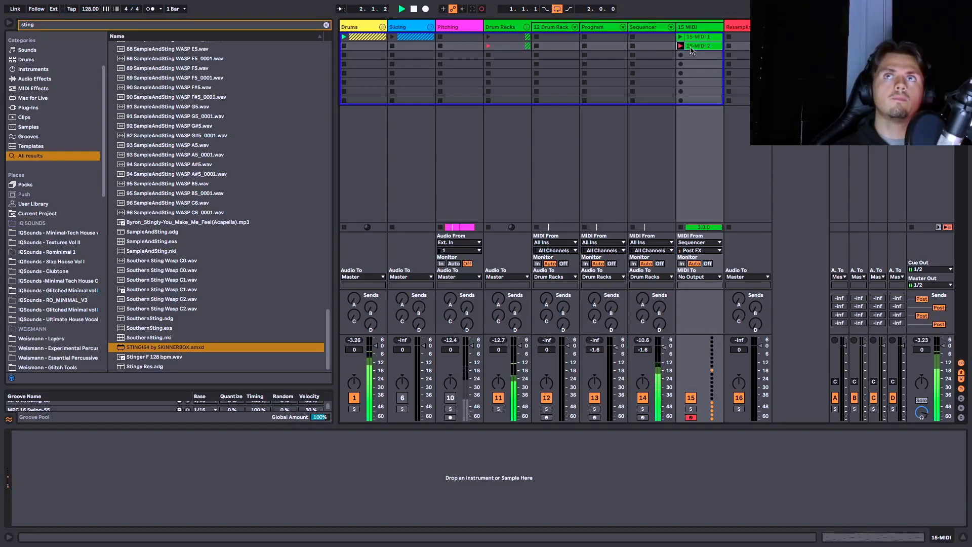
click(651, 28)
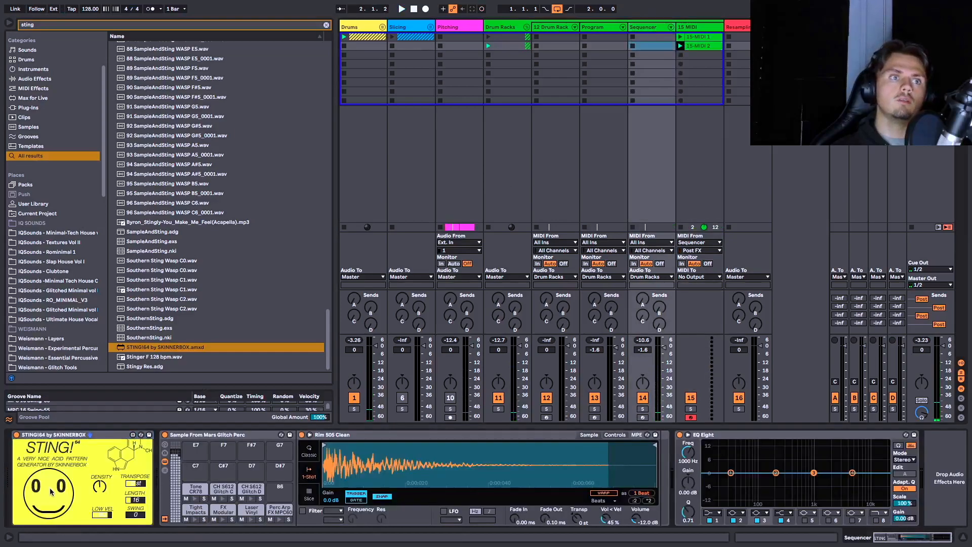
click(60, 495)
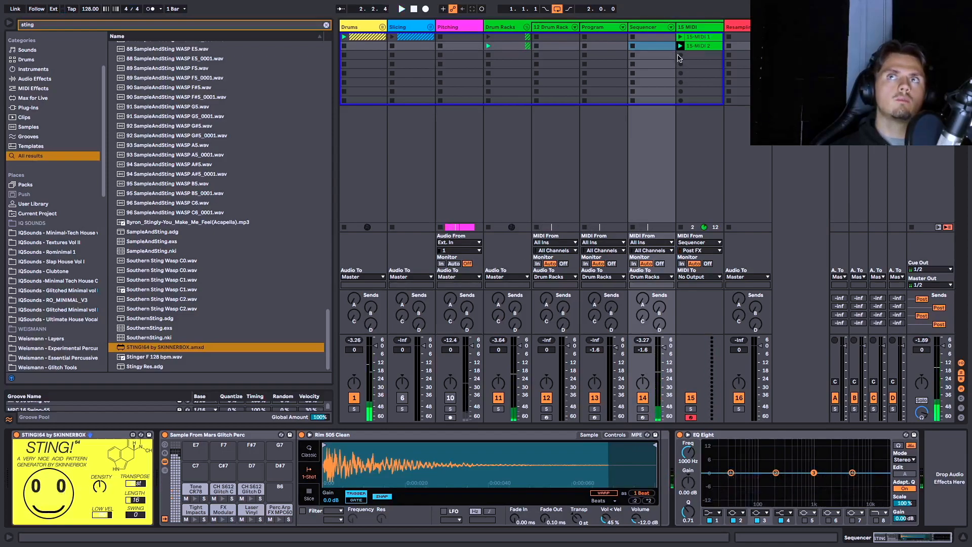
click(680, 56)
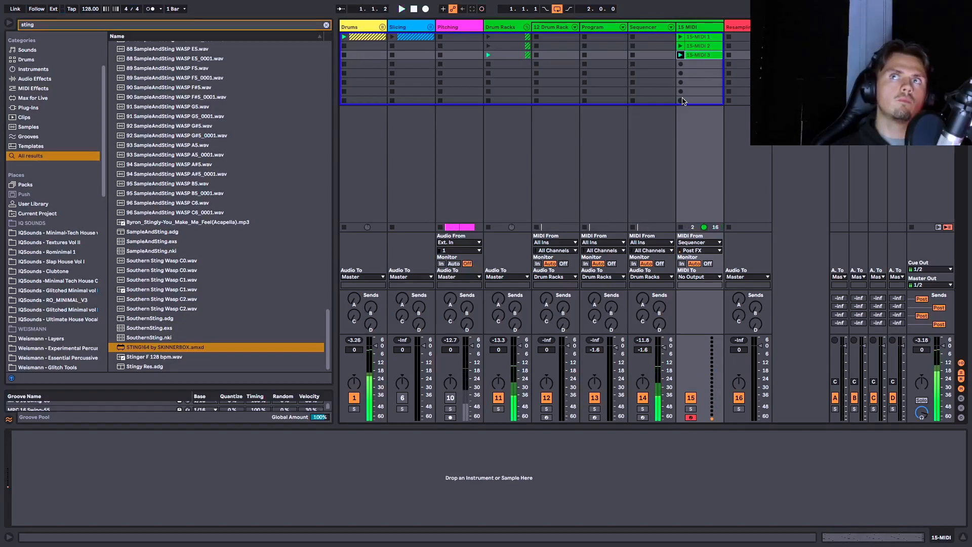
- Duplicate the Sequencer track twice
click(653, 27)
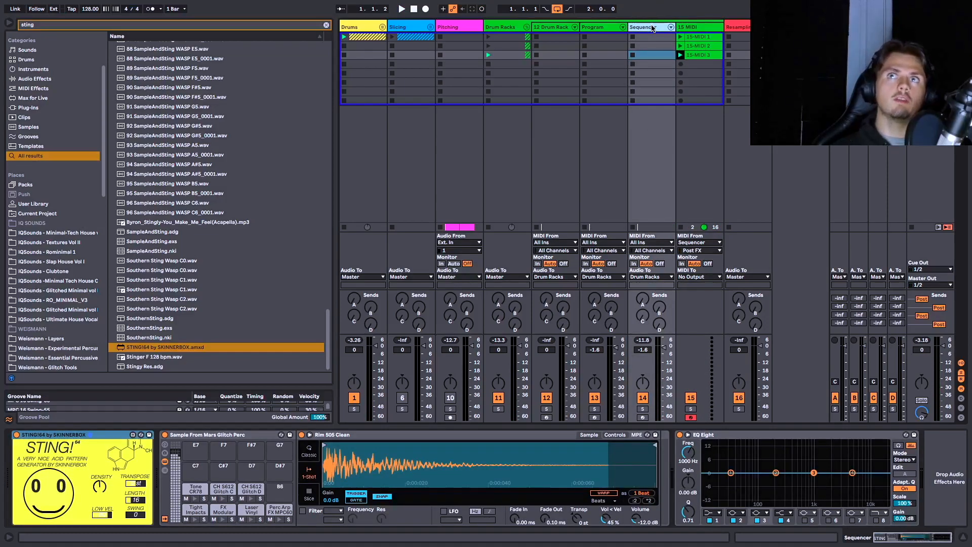
key(ctrl+d)
key(ctrl+d)
scroll(667, 35, right, 3)
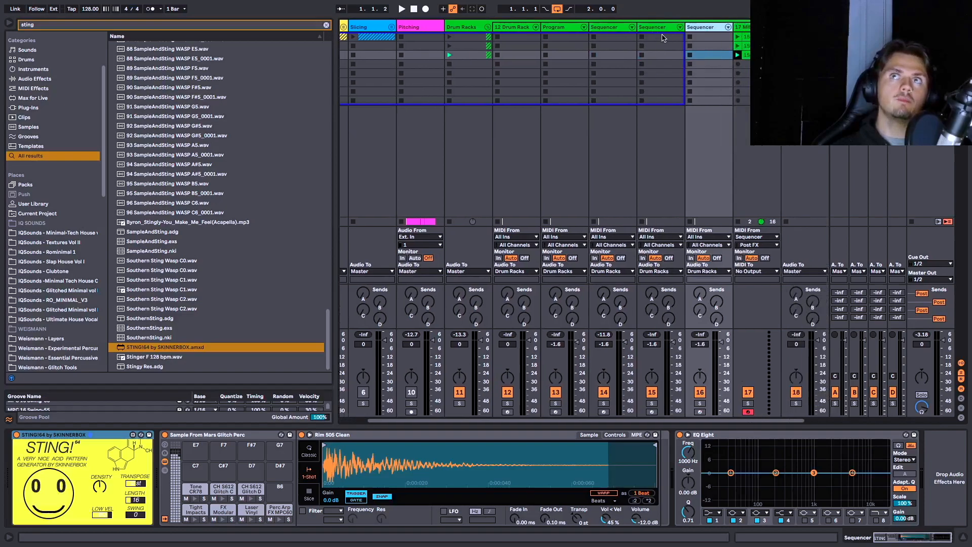
- Turn off the STING!64 device on all three Sequencer tracks
click(594, 28)
click(16, 434)
click(656, 29)
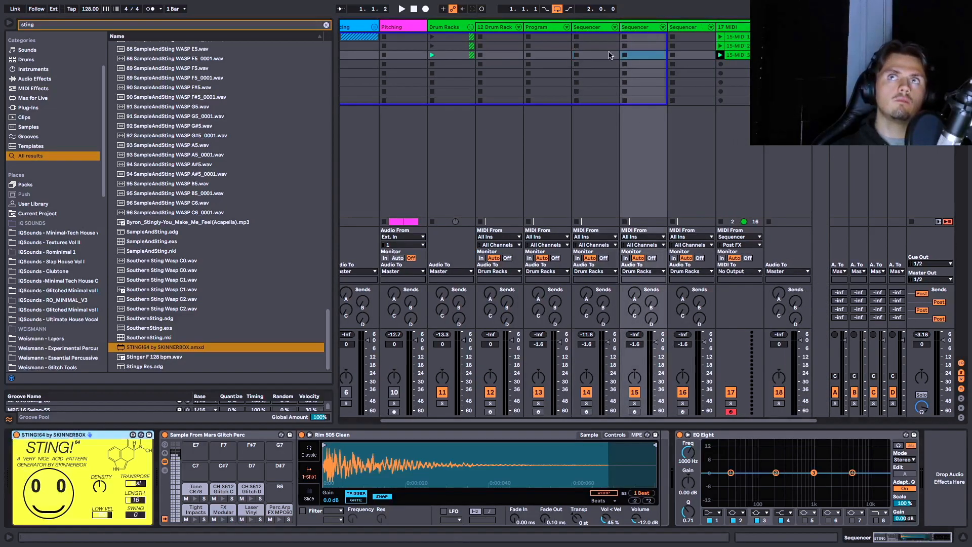
click(16, 434)
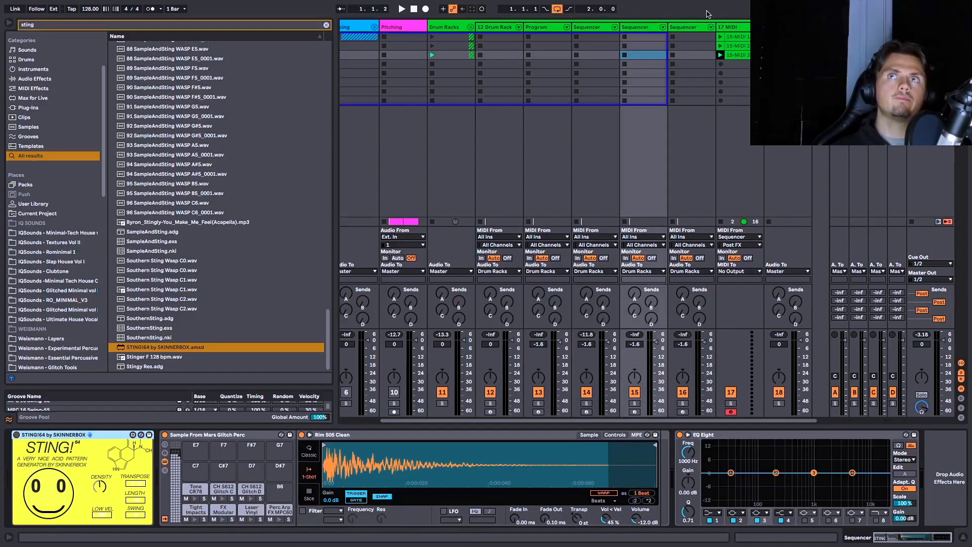
click(699, 27)
click(16, 434)
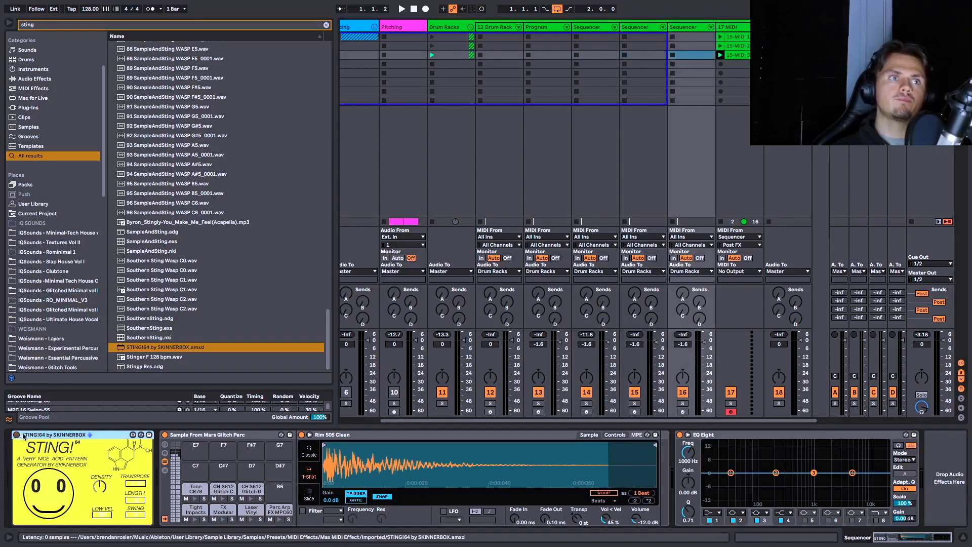
- Move the three recorded clips into the first slots of the three Sequencer tracks, one clip per track
drag(741, 38, 614, 38)
drag(745, 46, 633, 38)
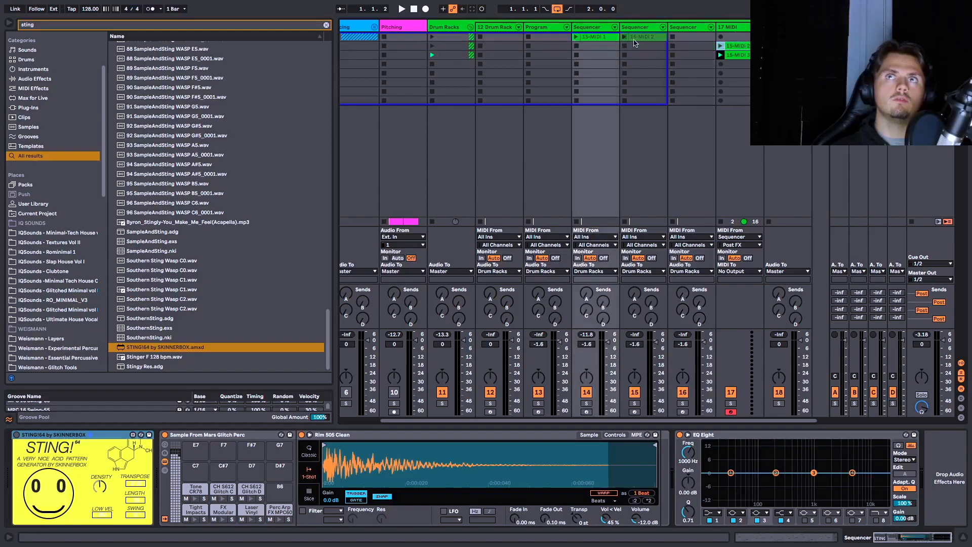
drag(732, 54, 691, 39)
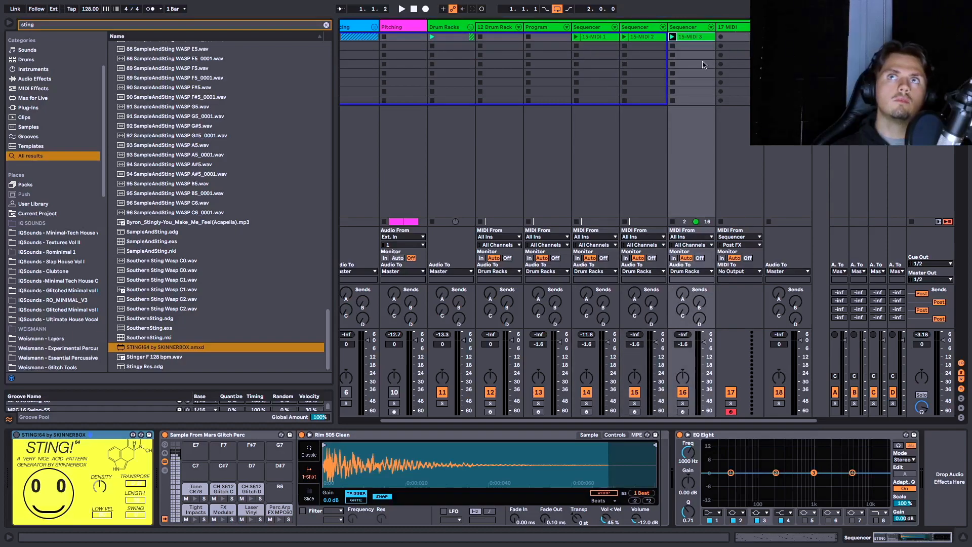
- Launch the first Sequencer track's clip, open it in an enlarged note editor, and delete the FX Modular Tone Woof 01 note at its start
click(577, 37)
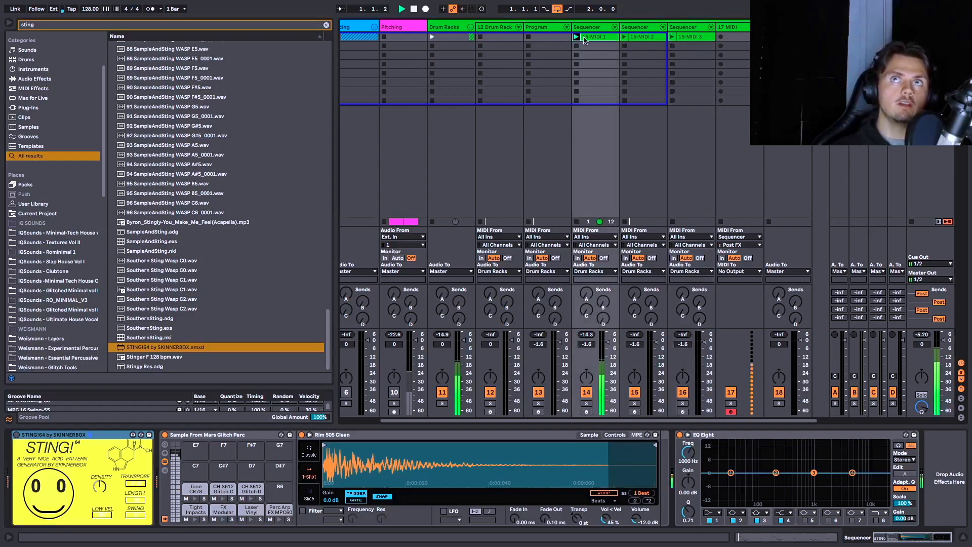
double_click(595, 38)
key(space)
drag(389, 350, 388, 262)
click(284, 349)
click(275, 407)
key(Delete)
- Audition the edited pattern and delete the Tom SP-Rhythm Hi 04 note near the start of bar 1
key(space)
key(space)
key(space)
key(space)
drag(284, 455, 327, 423)
key(Delete)
key(space)
key(space)
key(space)
key(space)
drag(353, 454, 390, 462)
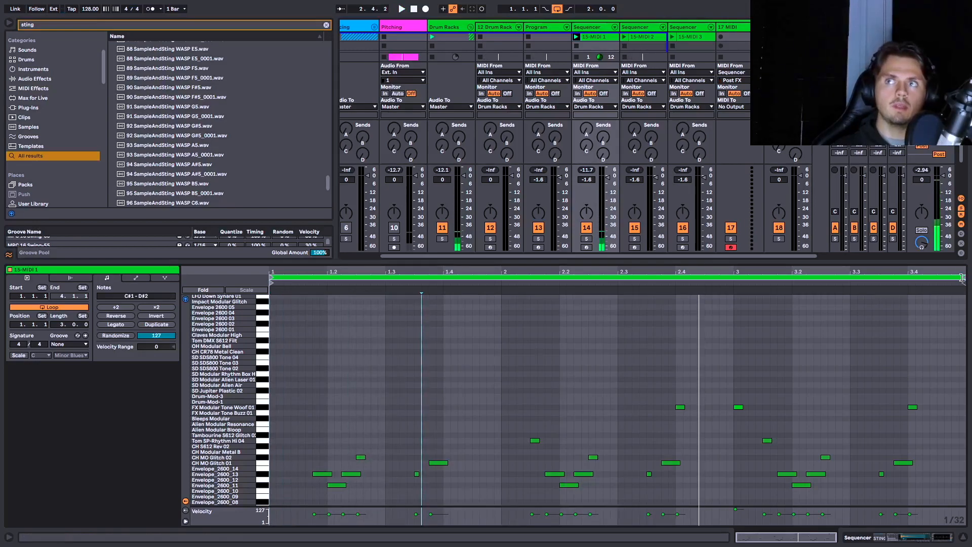
- Shorten the clip's loop to the first bar and duplicate it twice to reach a length of 4 bars
drag(962, 277, 502, 355)
key(space)
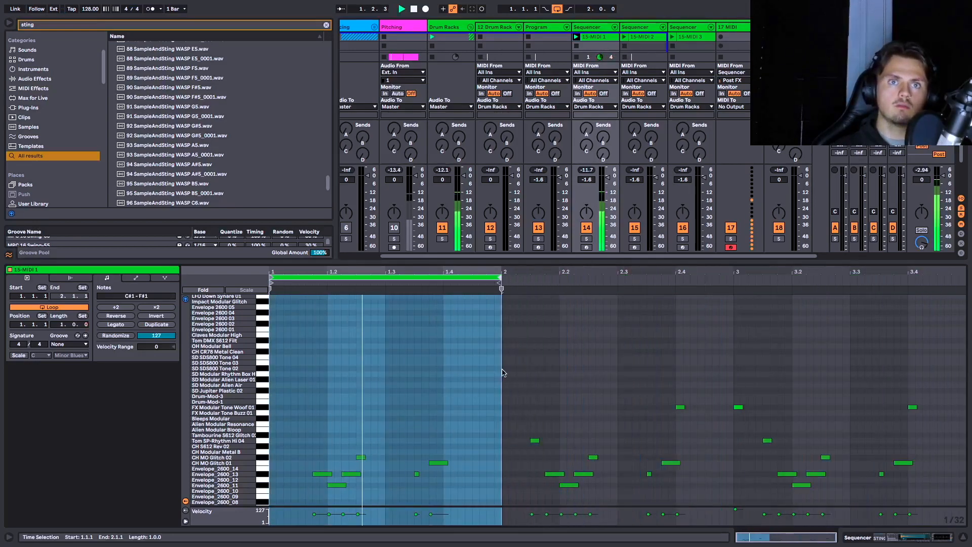
click(161, 325)
click(162, 327)
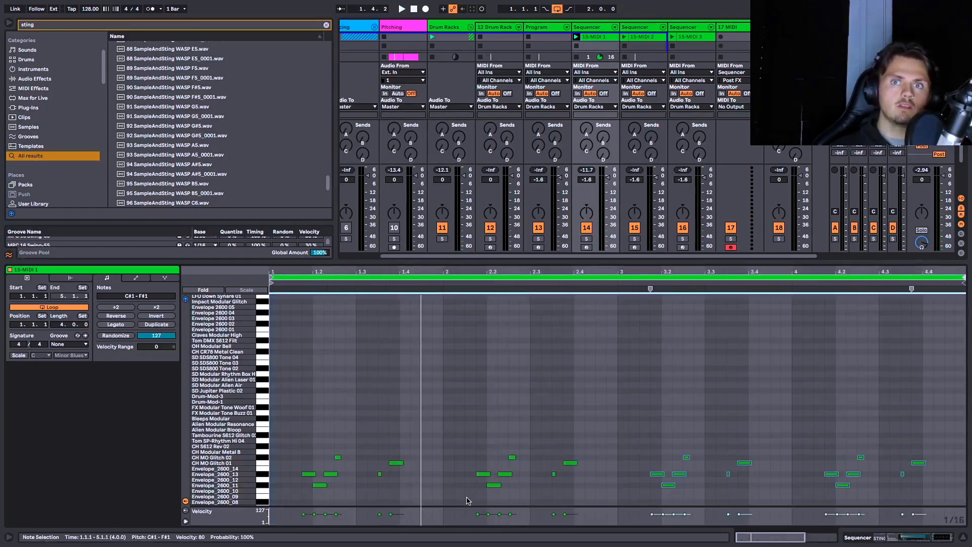
- Delete the duplicated notes in bars 2 to 4 of the clip, keeping the first bar's notes
drag(466, 500, 962, 422)
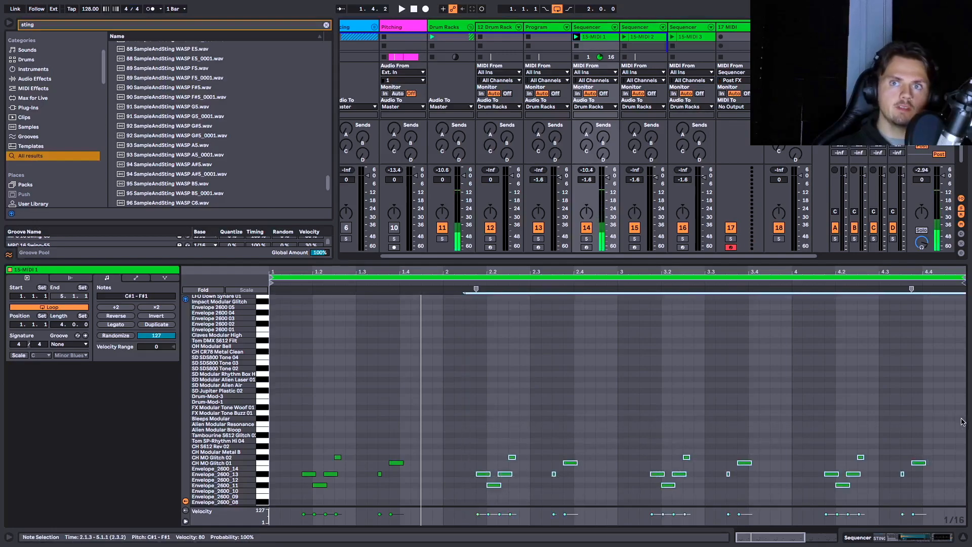
key(Delete)
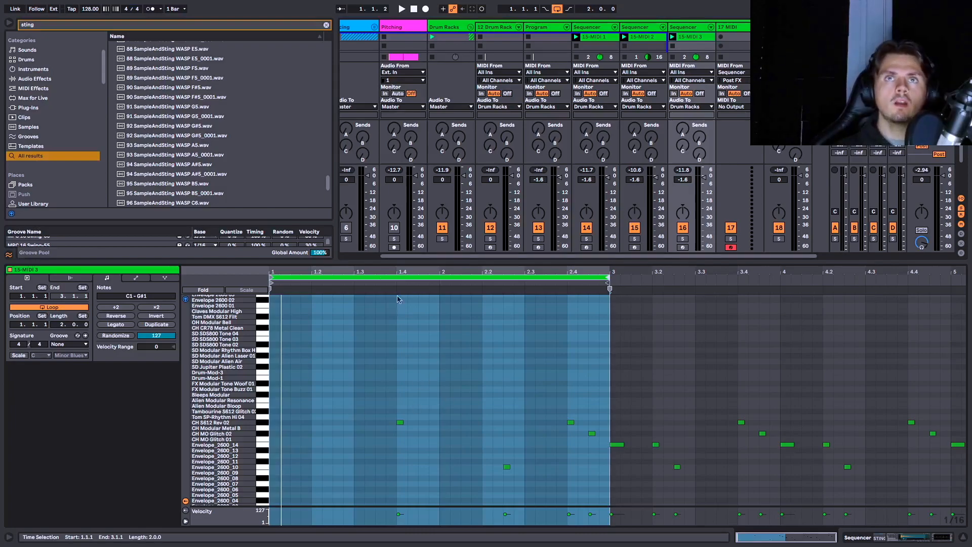
- Solo the Drum Racks group, play the layered patterns, and release the solo
click(440, 239)
key(space)
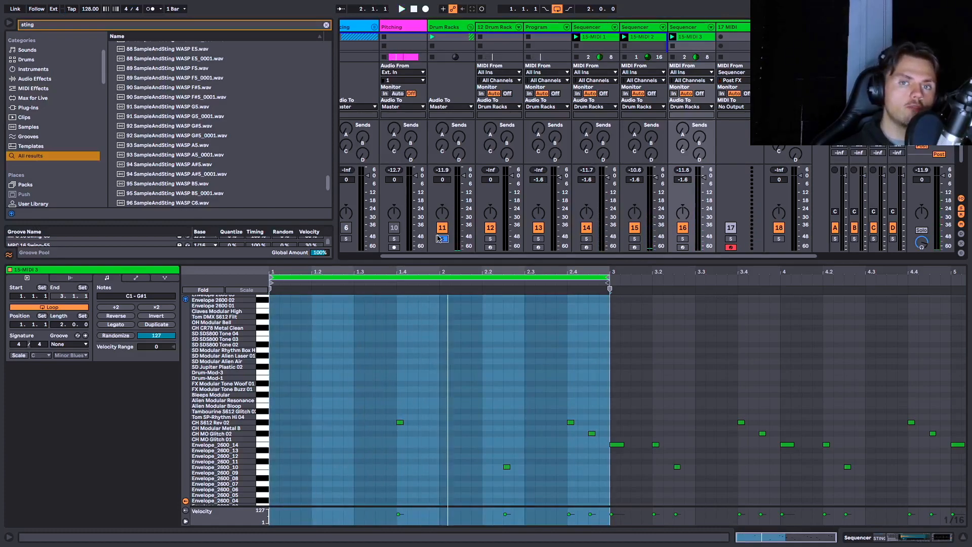
scroll(439, 238, left, 3)
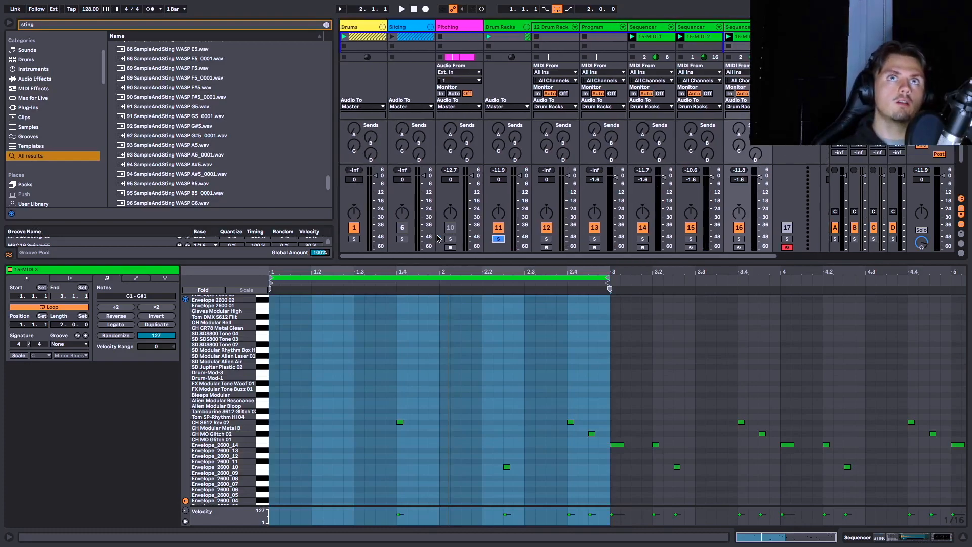
click(499, 239)
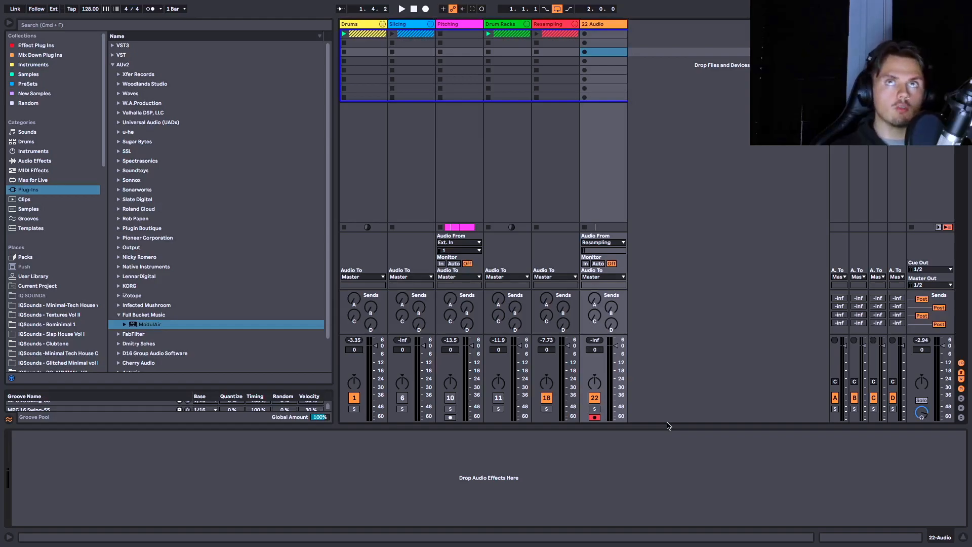
- Unfold the Resampling group, solo the Effectrix track, and launch its Glitch Loop 21 clip
click(575, 25)
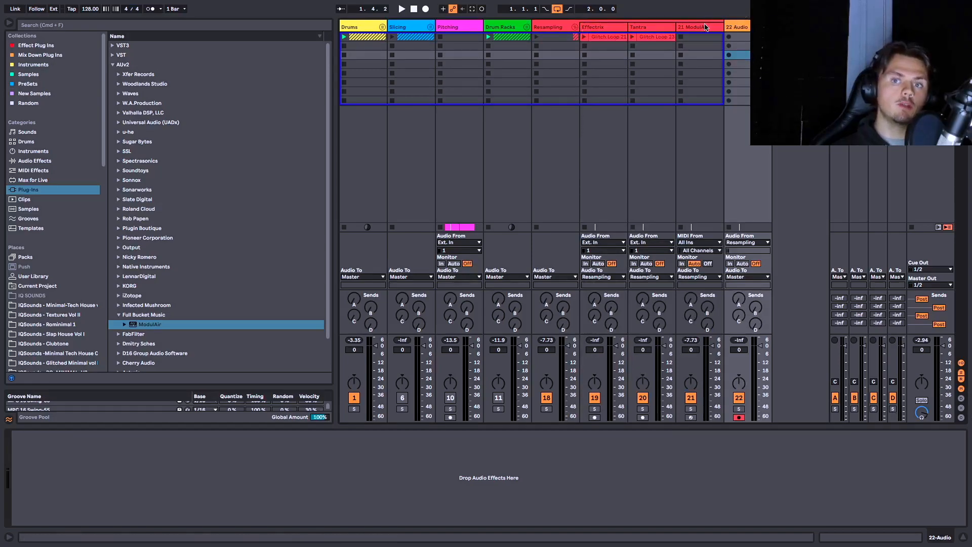
click(611, 28)
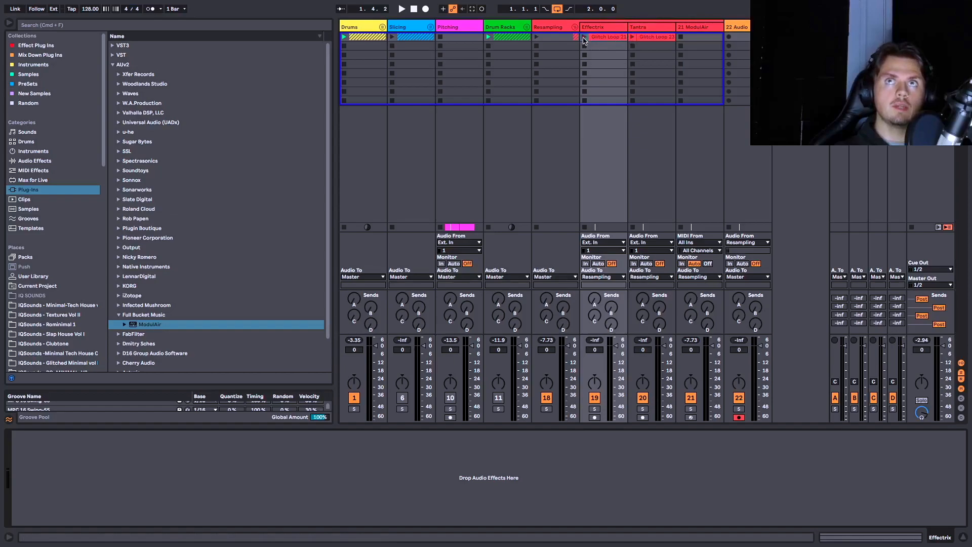
click(595, 409)
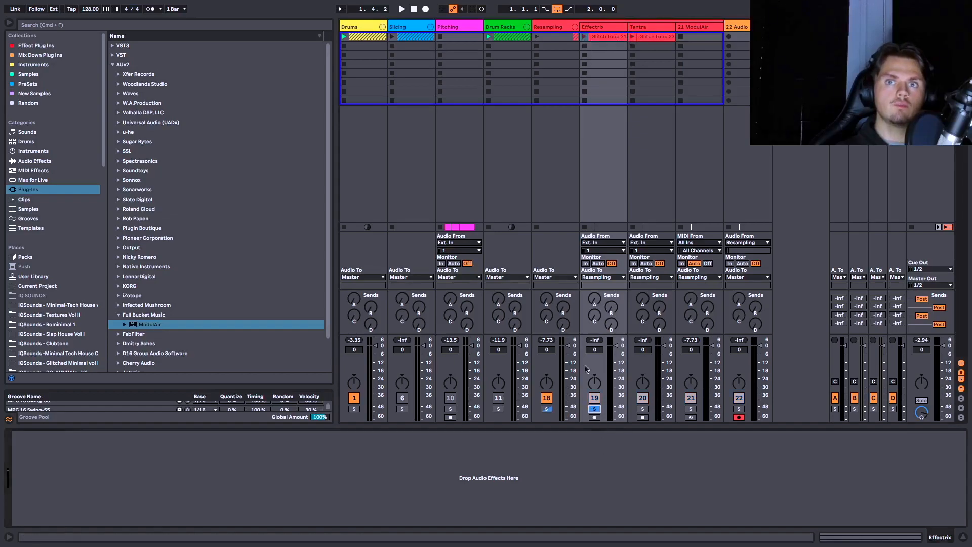
click(584, 38)
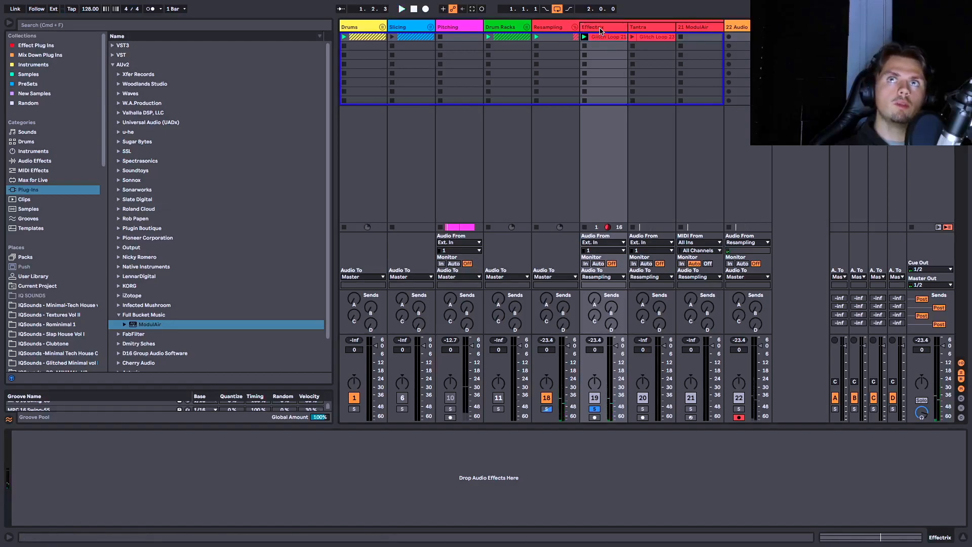
- Load Effectrix from the Modulation folder of the Effect Plug Ins collection onto the Effectrix track
click(36, 56)
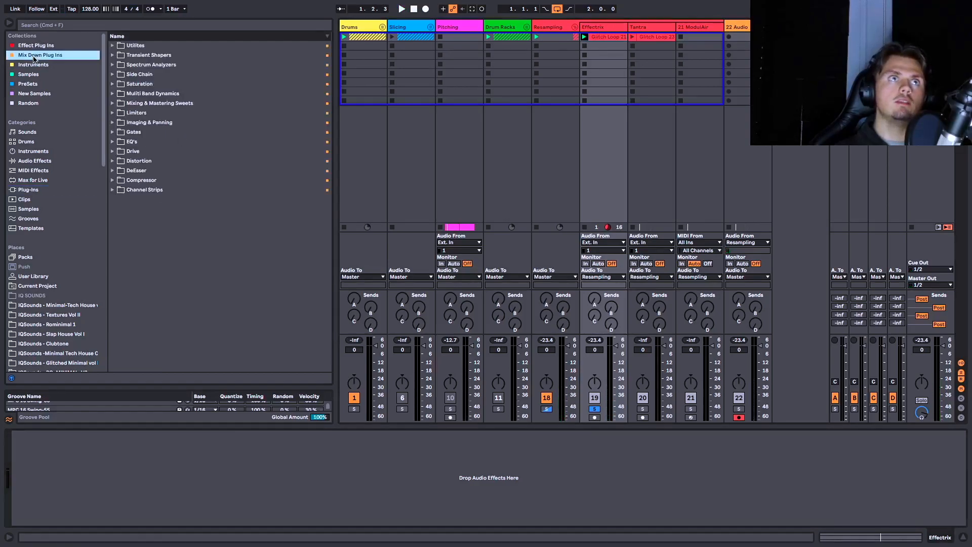
click(38, 45)
click(113, 55)
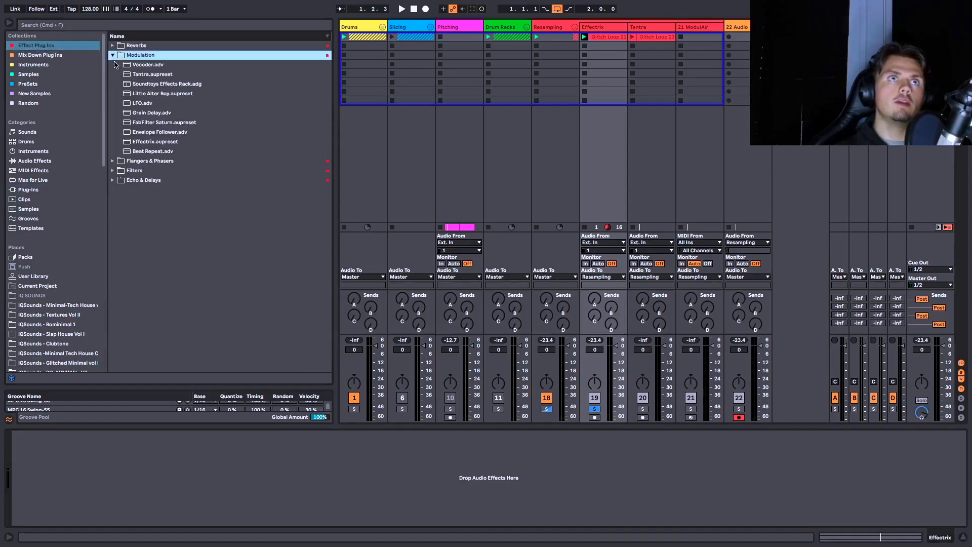
drag(150, 141, 98, 467)
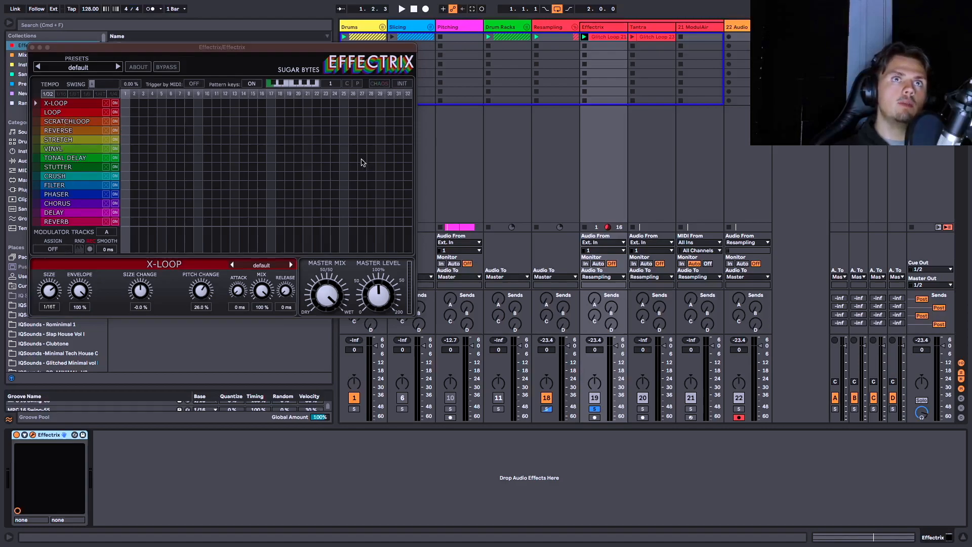
- During playback, sequence Stutter on steps 1 to 9 with the Stereo Gater preset, and X-Loop on steps 17 to 22
key(space)
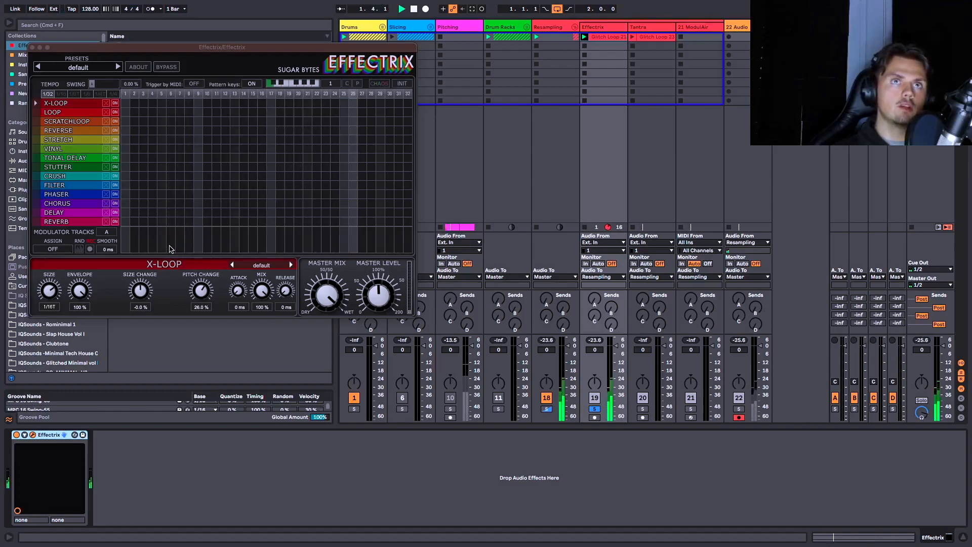
drag(126, 166, 198, 165)
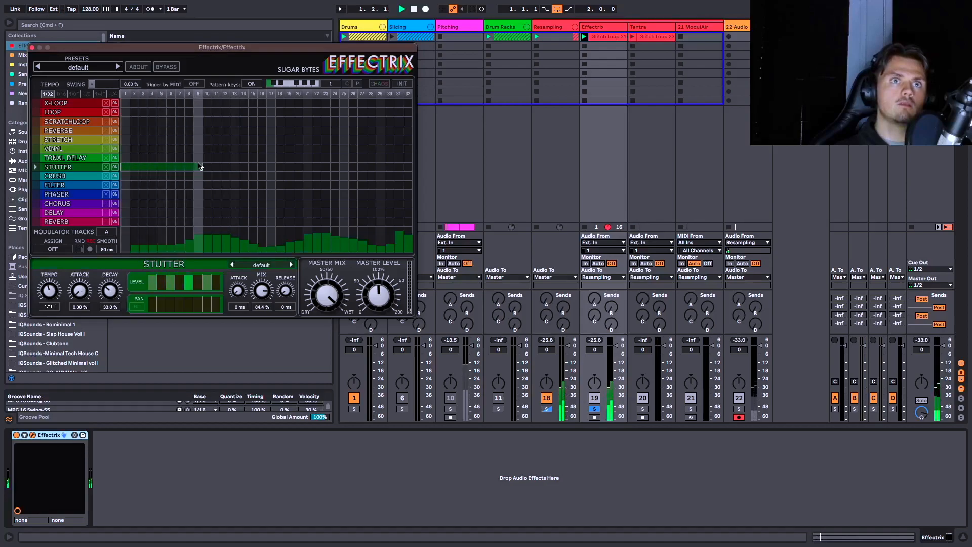
click(291, 266)
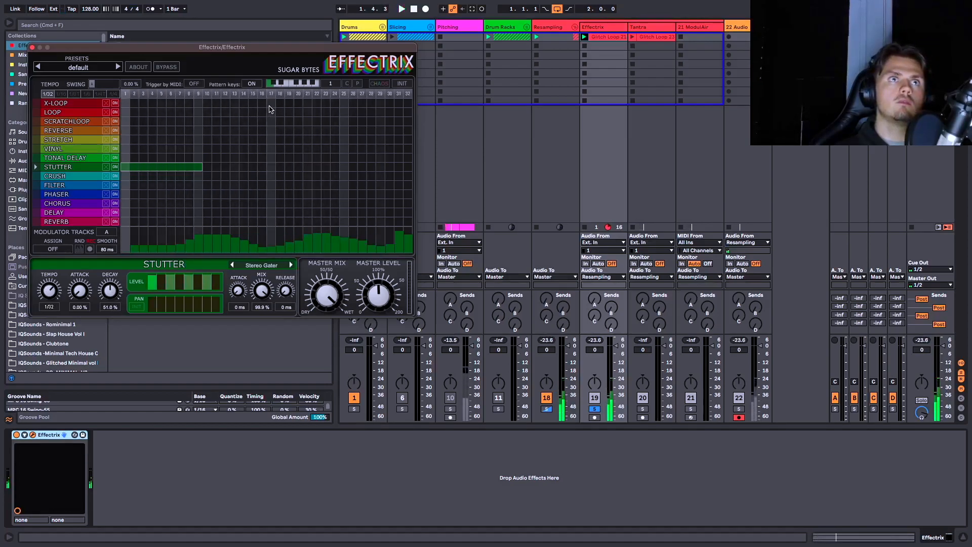
drag(268, 103, 318, 105)
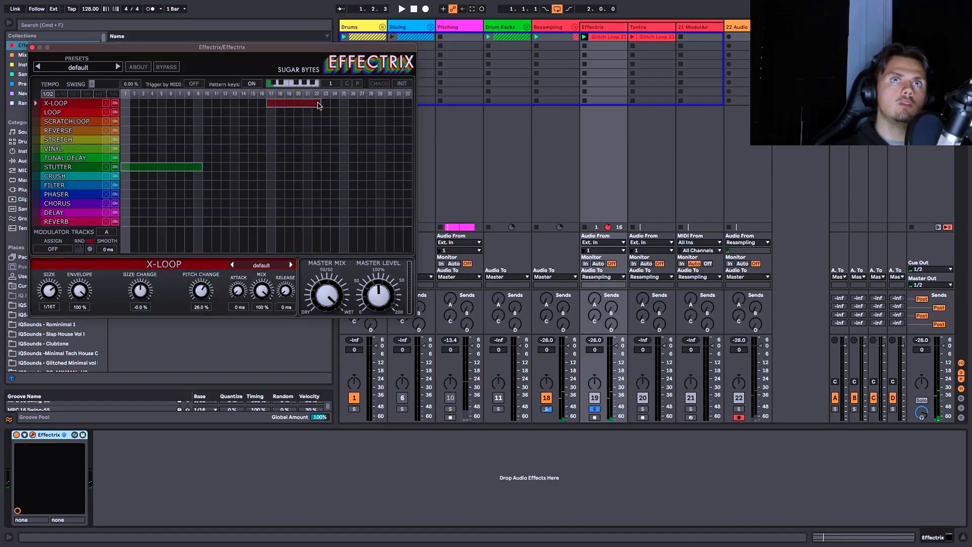
- During playback, try Scratchloop on steps 8 to 13, Vinyl on step 17, and Tonal Delay on steps 17 to 23, removing the Tonal Delay block again
key(space)
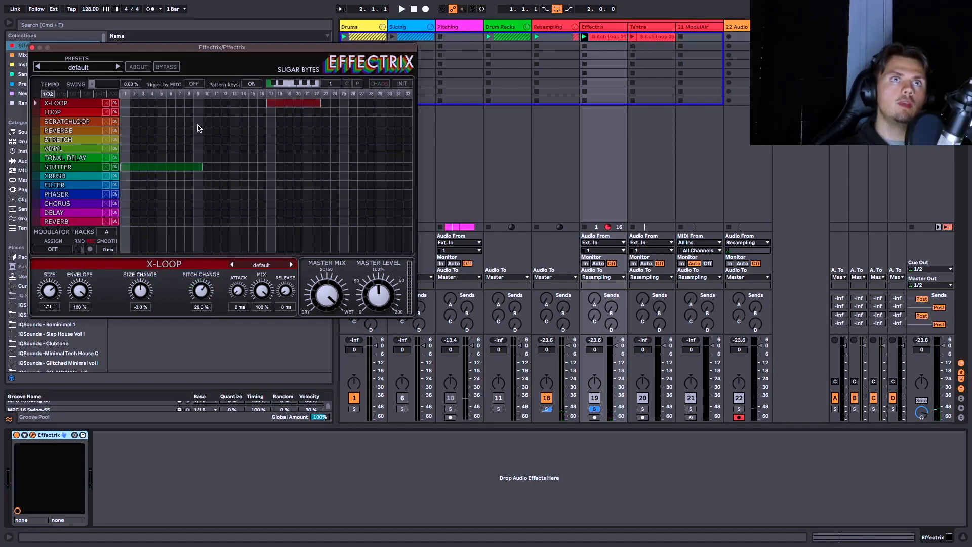
drag(188, 122, 234, 123)
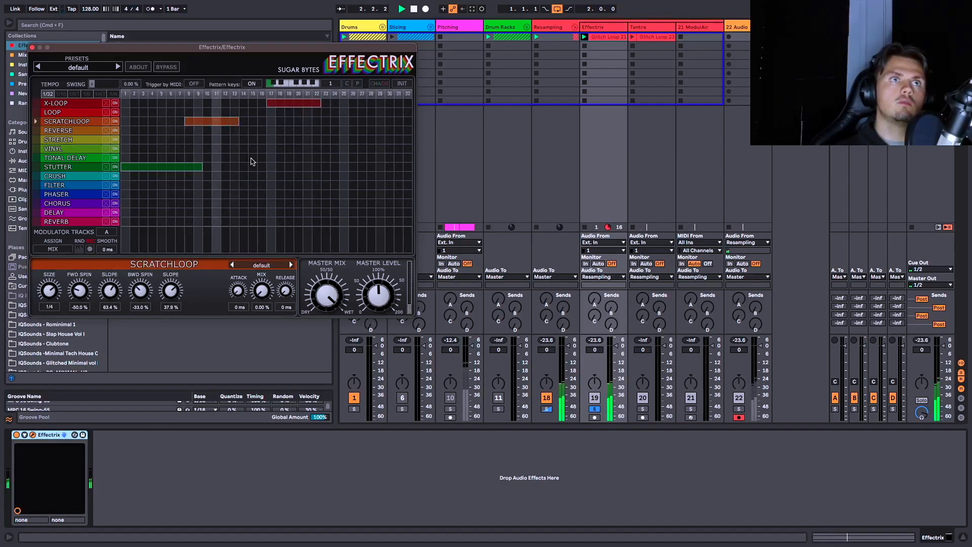
drag(268, 158, 329, 157)
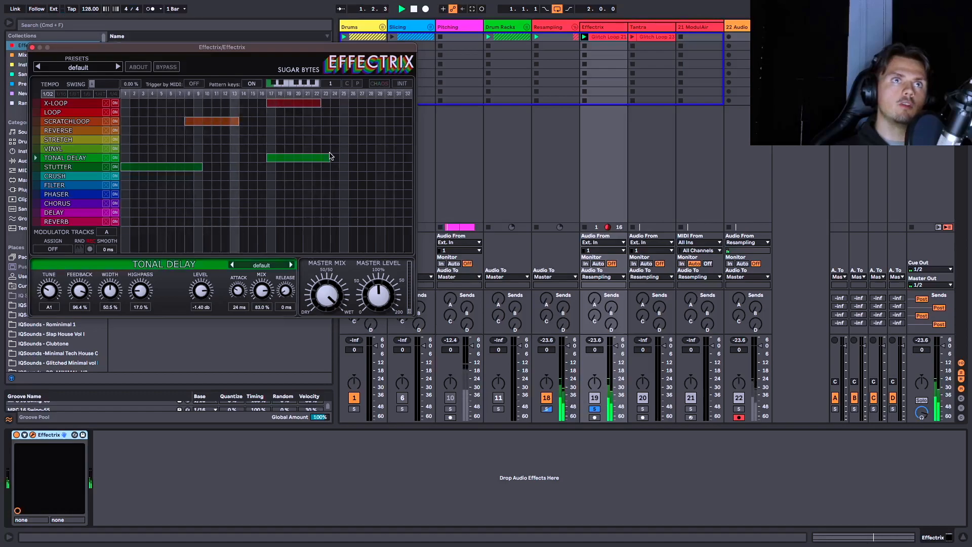
click(270, 151)
click(269, 157)
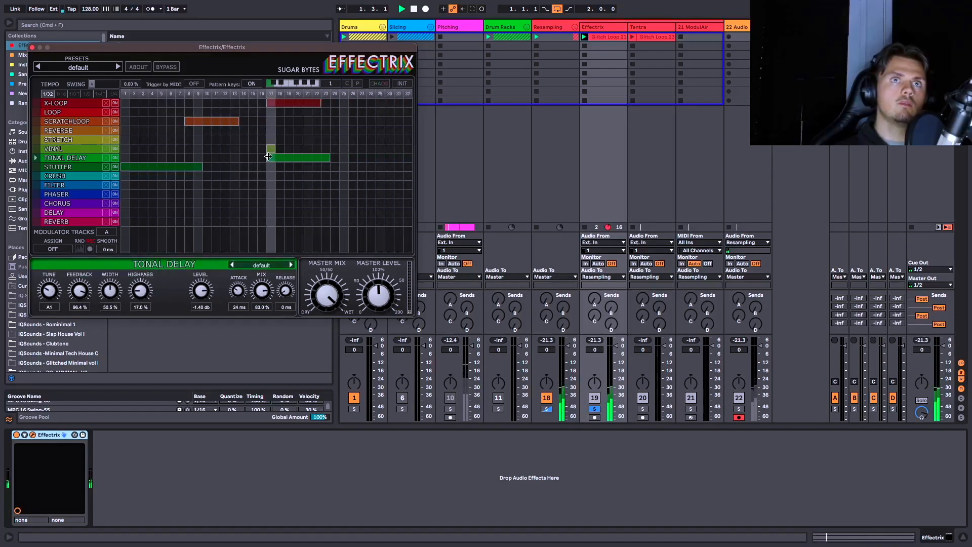
right_click(268, 156)
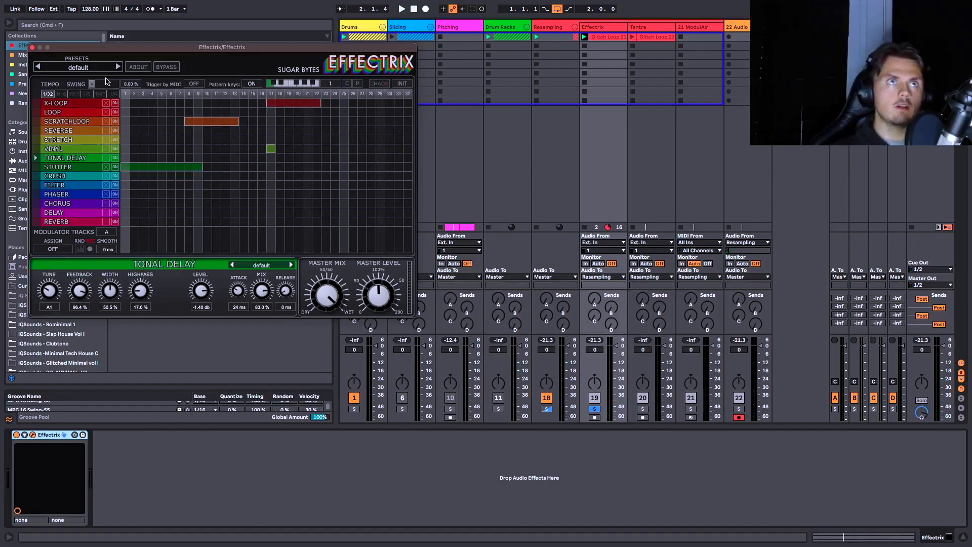
- Browse the Effectrix presets past Atmolooper and load C-part Clouds
click(117, 67)
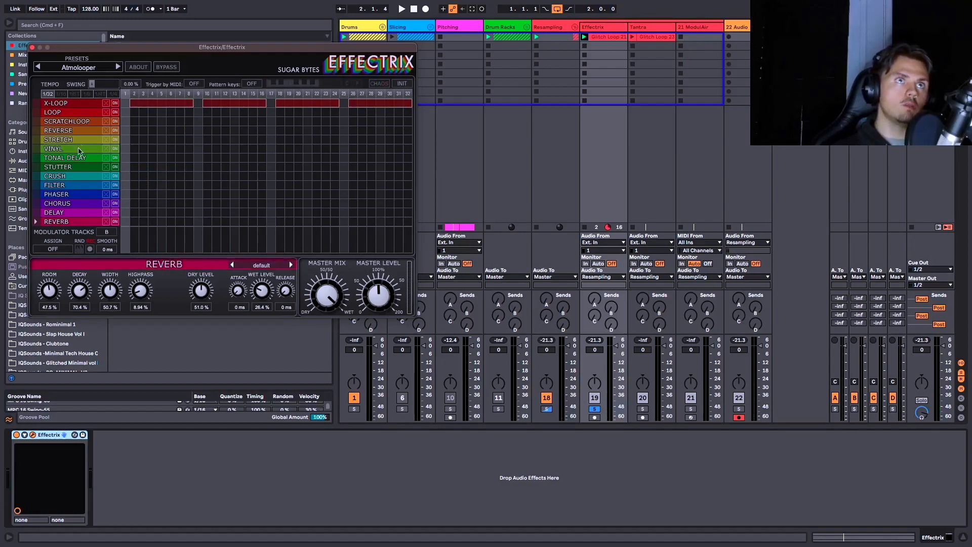
click(117, 67)
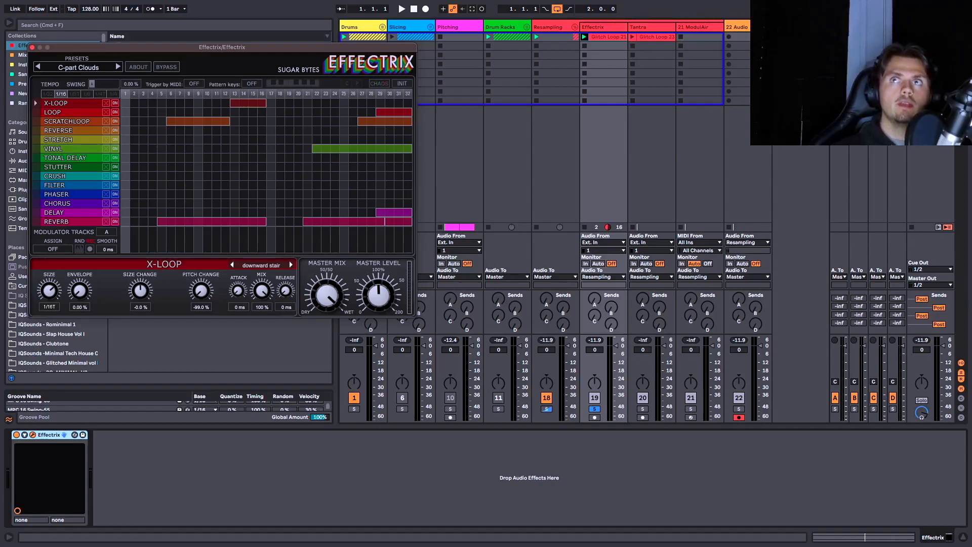
- Record the Effectrix output into the first slot of the 22 Audio track, with Resampling as its input, and open the recorded clip
click(737, 27)
click(748, 244)
click(750, 245)
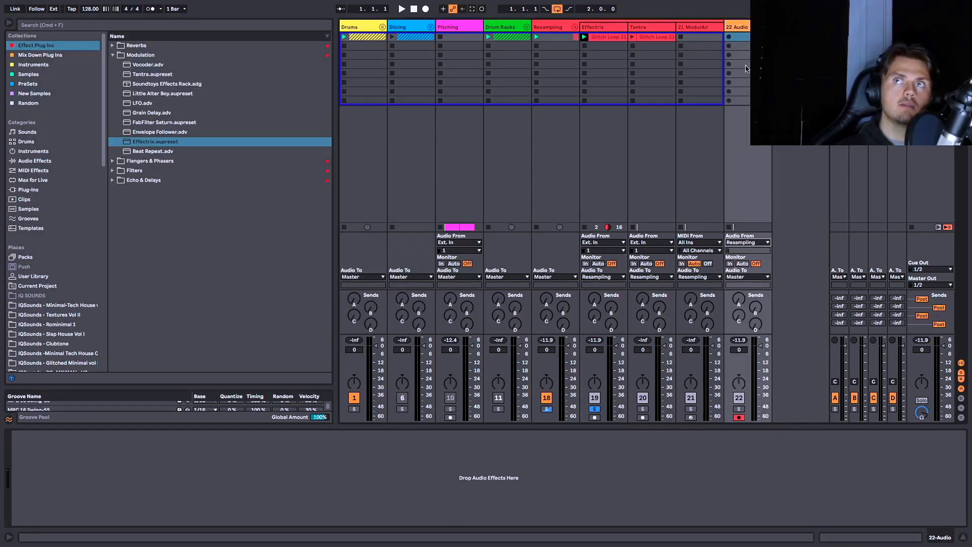
click(730, 38)
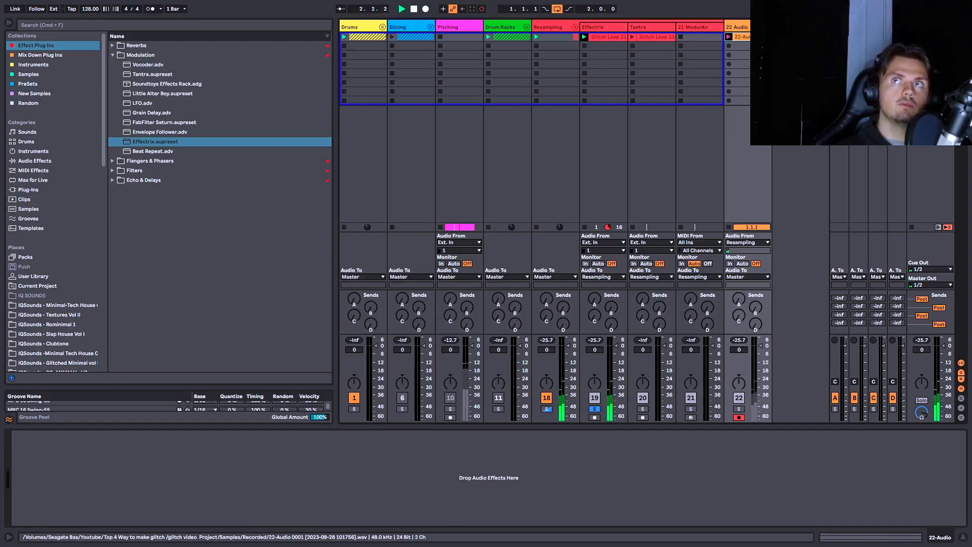
double_click(760, 37)
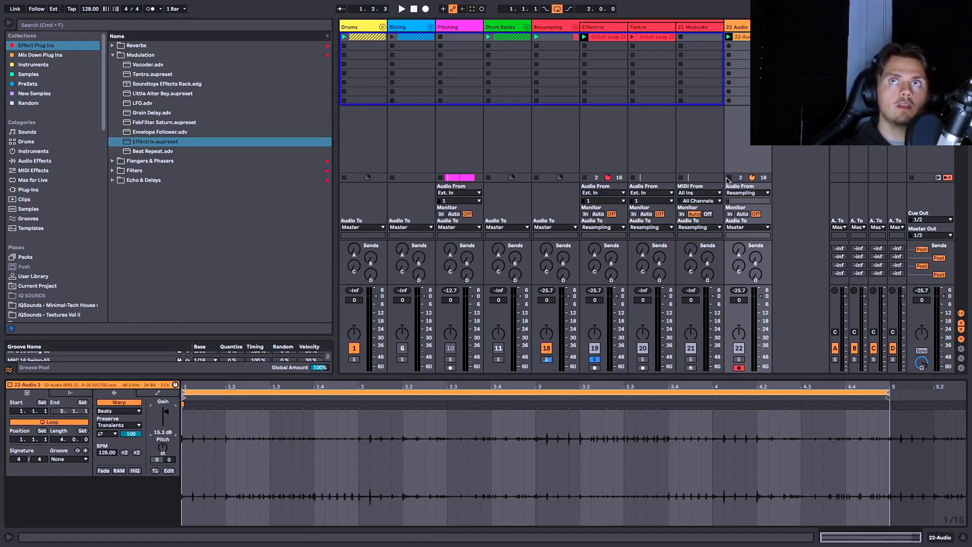
- Solo the Tantra track instead of Effectrix and launch its Glitch Loop 23 clip
double_click(590, 29)
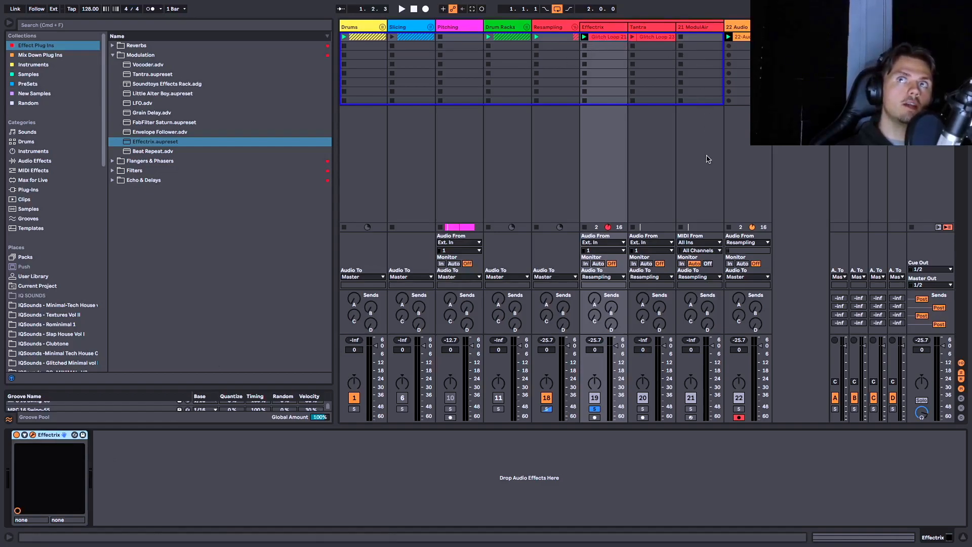
click(653, 36)
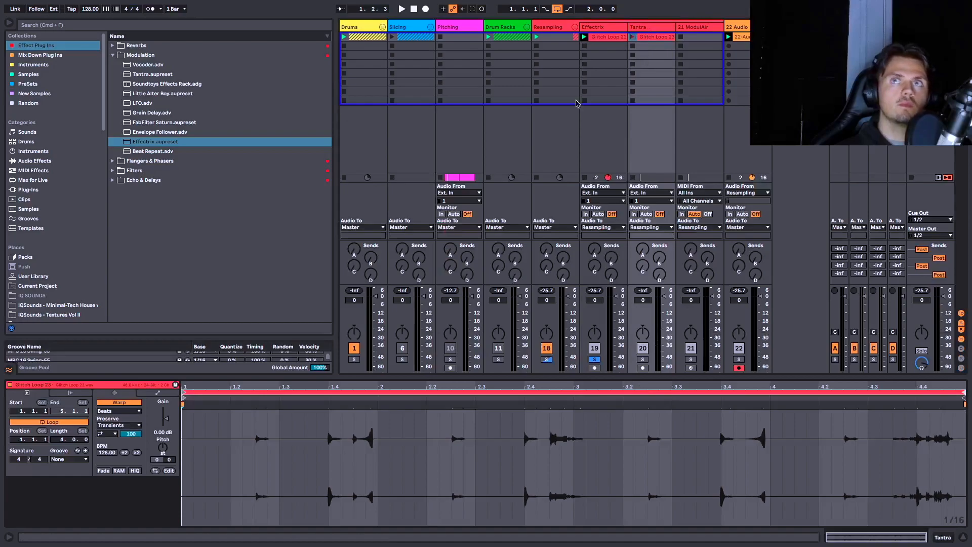
click(641, 28)
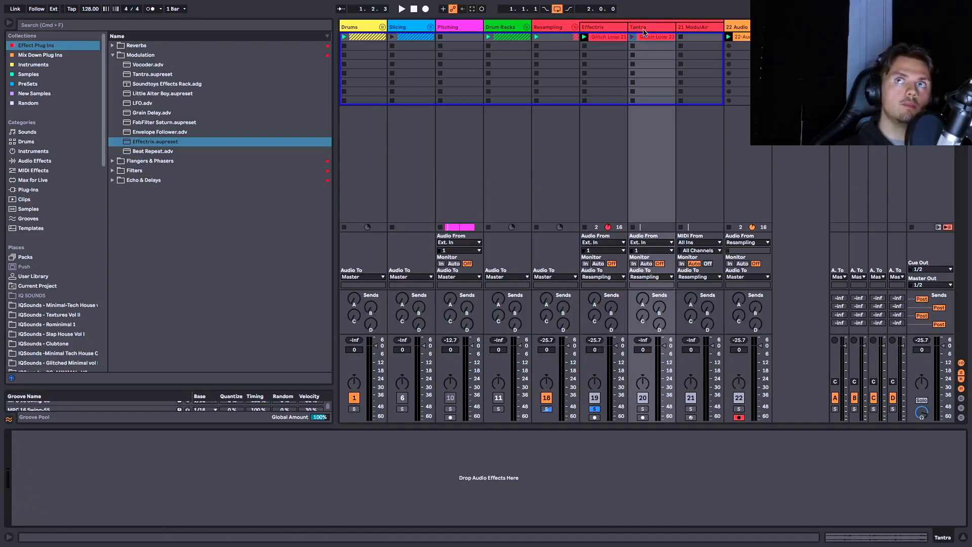
click(642, 409)
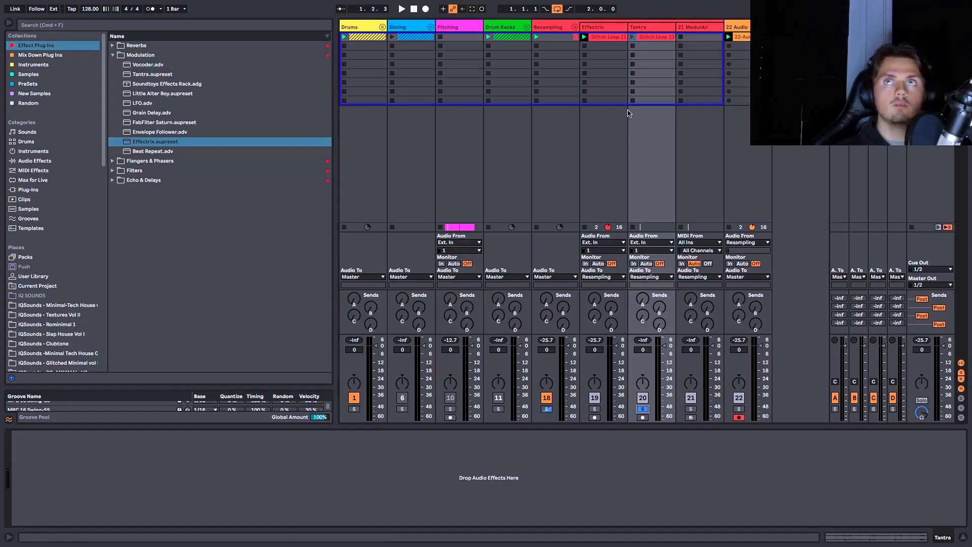
click(633, 37)
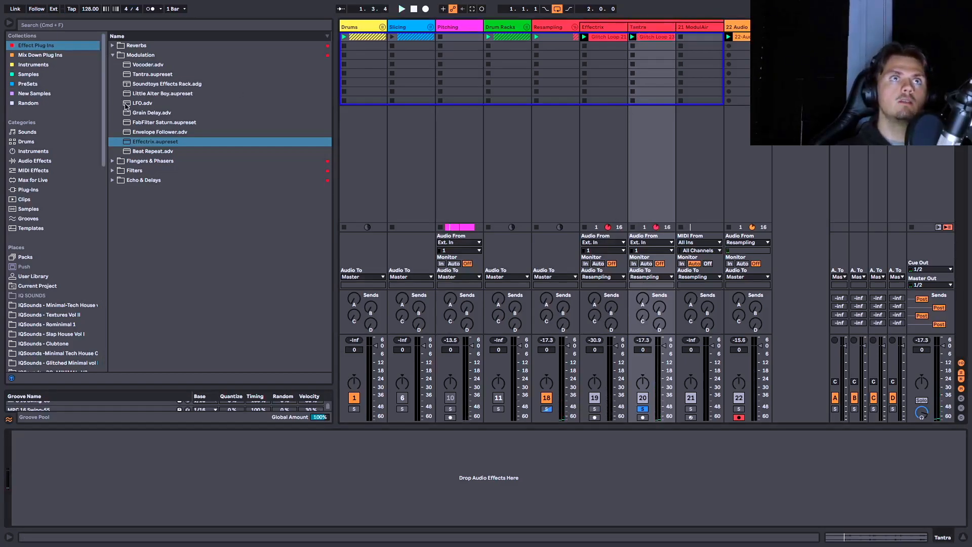
- Load Tantra from the Modulation folder onto the Tantra track and audition its presets during playback, ending on GL Broken Chip
mouse_move(143, 76)
mouse_down()
mouse_move(76, 473)
mouse_move(84, 474)
mouse_up()
drag(162, 455, 159, 454)
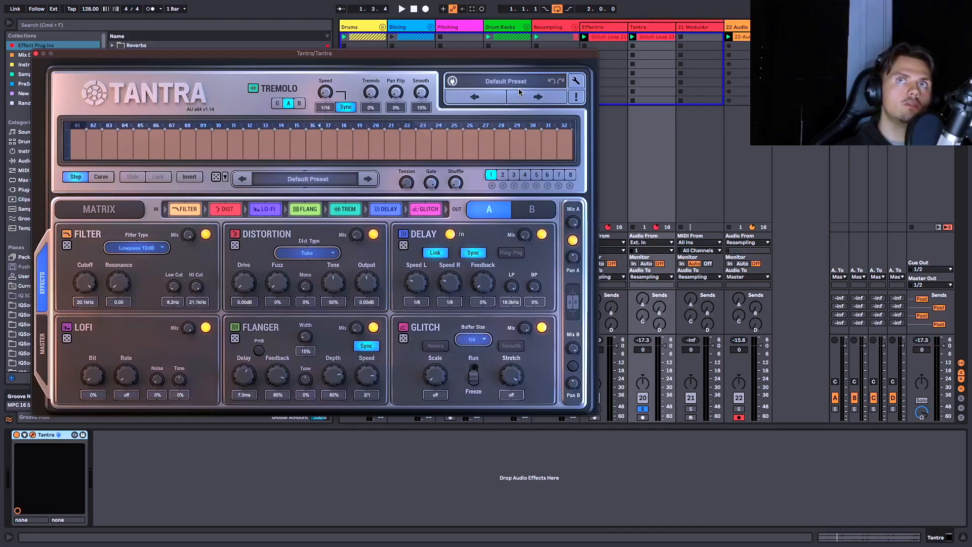
click(518, 97)
key(space)
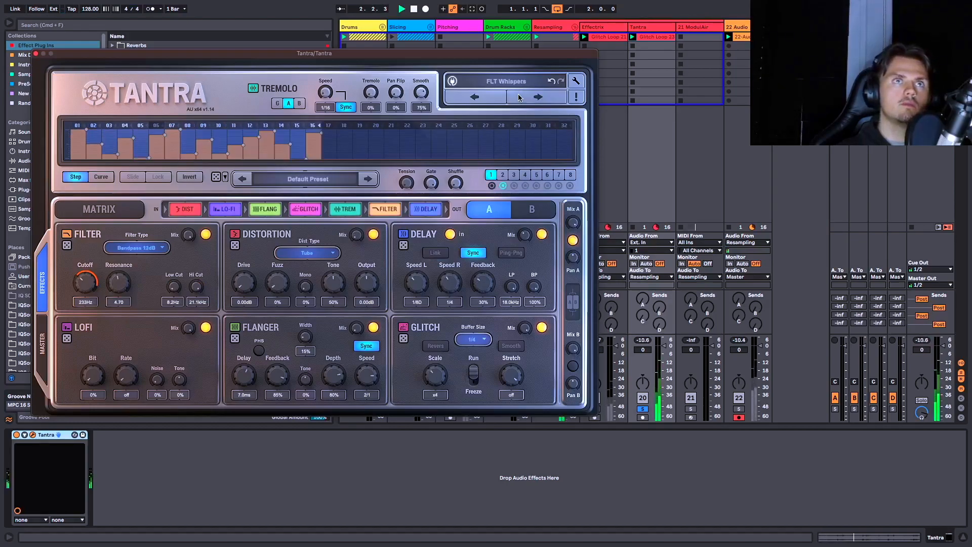
click(518, 97)
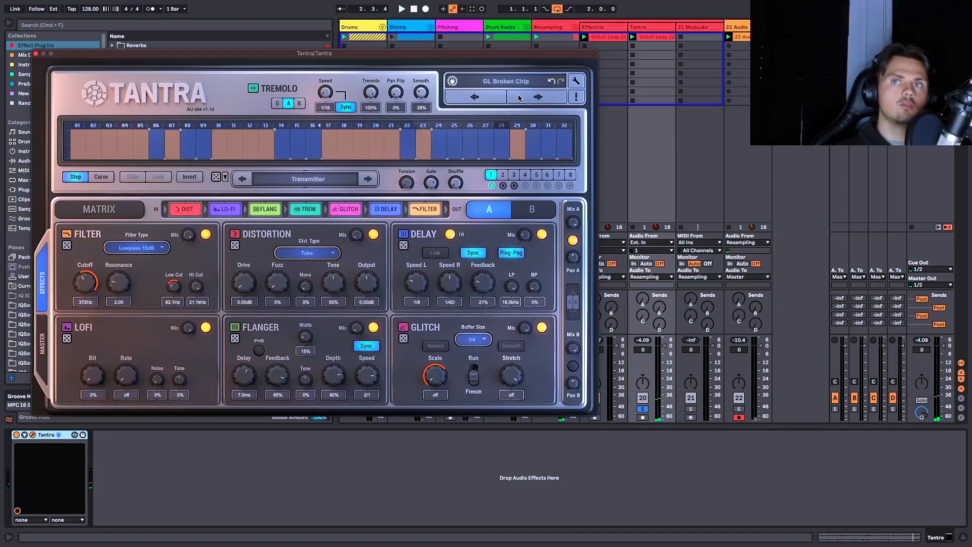
- Record the Tantra output into the second slot of the 22 Audio track
click(727, 48)
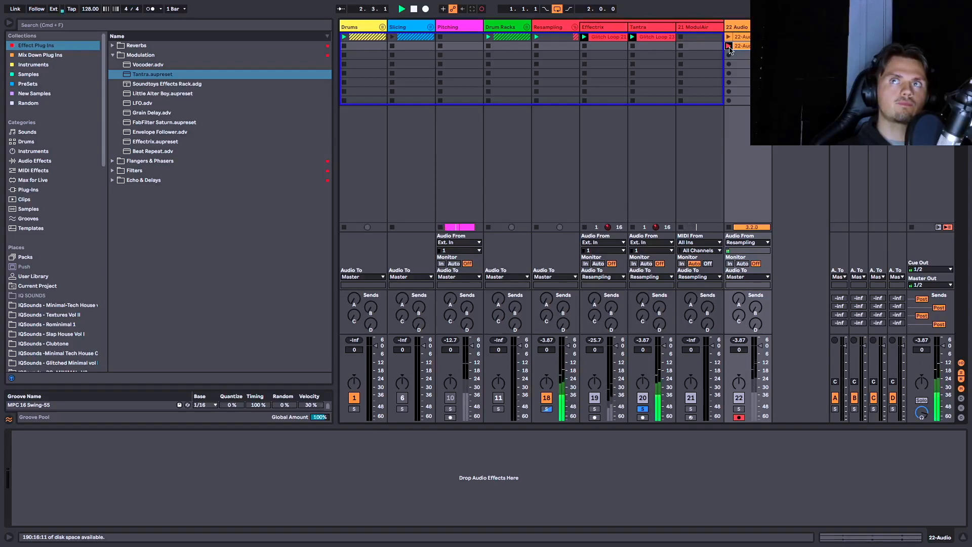
click(729, 46)
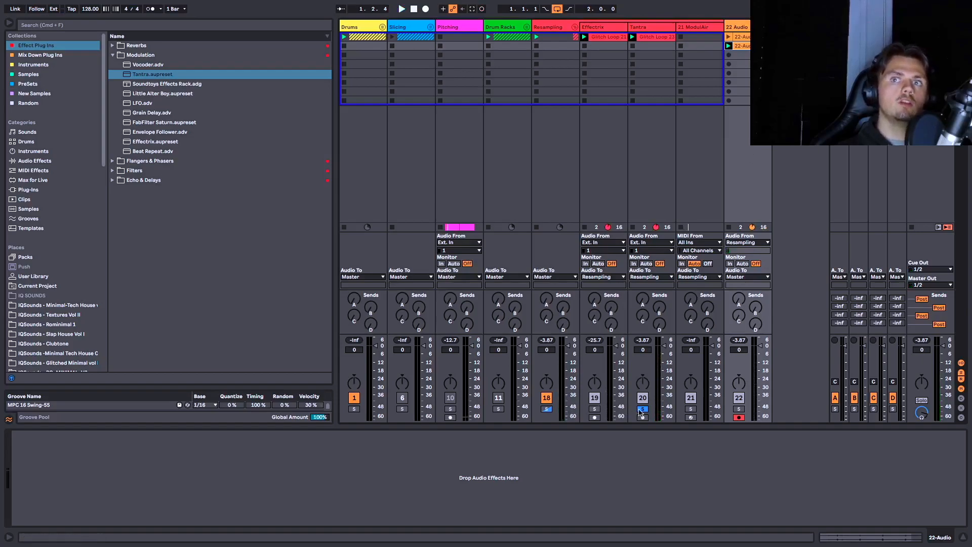
- Solo the ModulAir track and open its ModulAir synth, which holds the Erratic Scrambler program
click(692, 410)
click(695, 29)
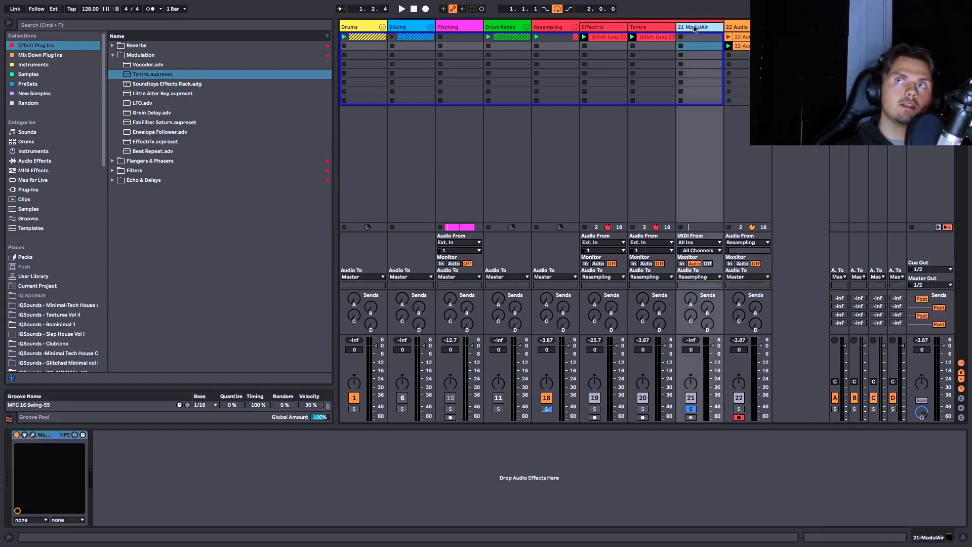
click(32, 435)
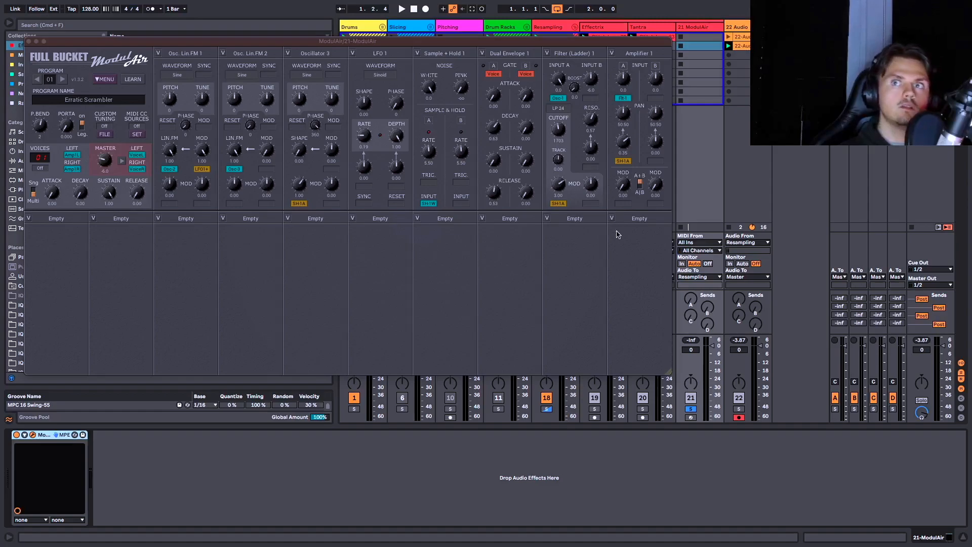
- Arm the ModulAir track for a take in its third slot, and arm 22 Audio to resample the synth into its third slot
click(691, 409)
click(691, 418)
click(692, 409)
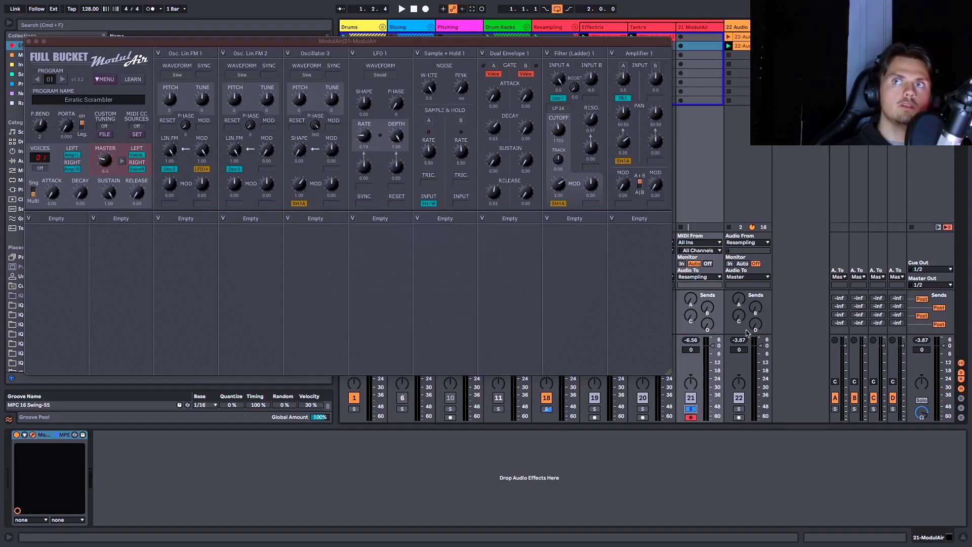
click(739, 417)
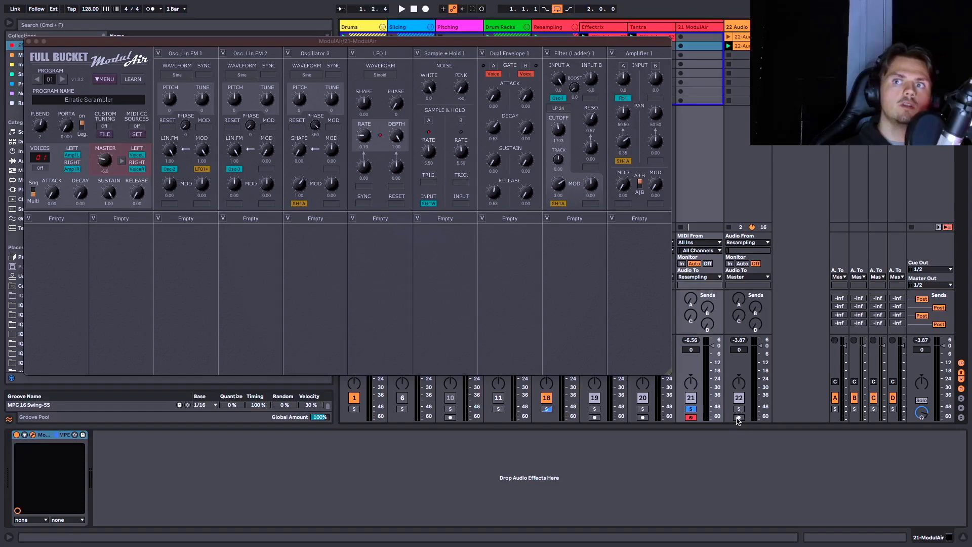
click(728, 54)
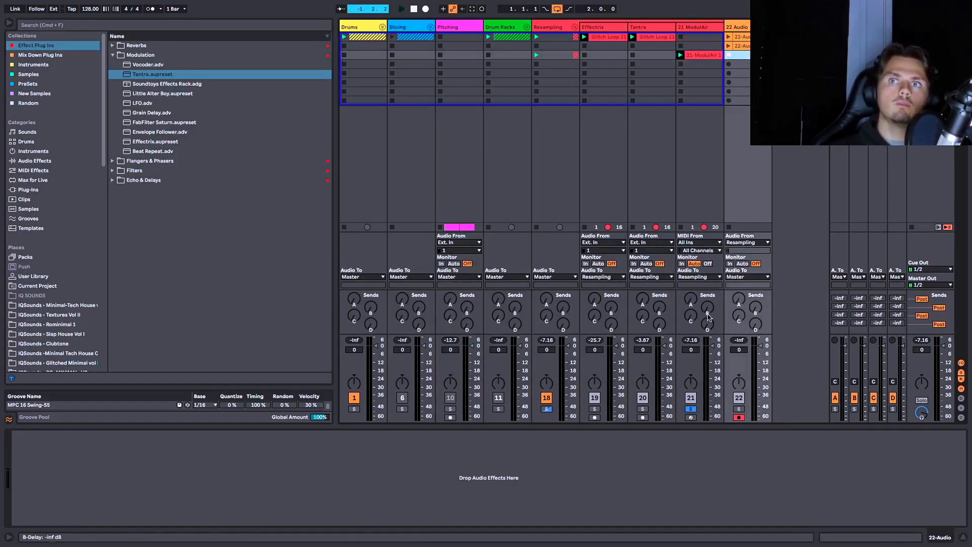